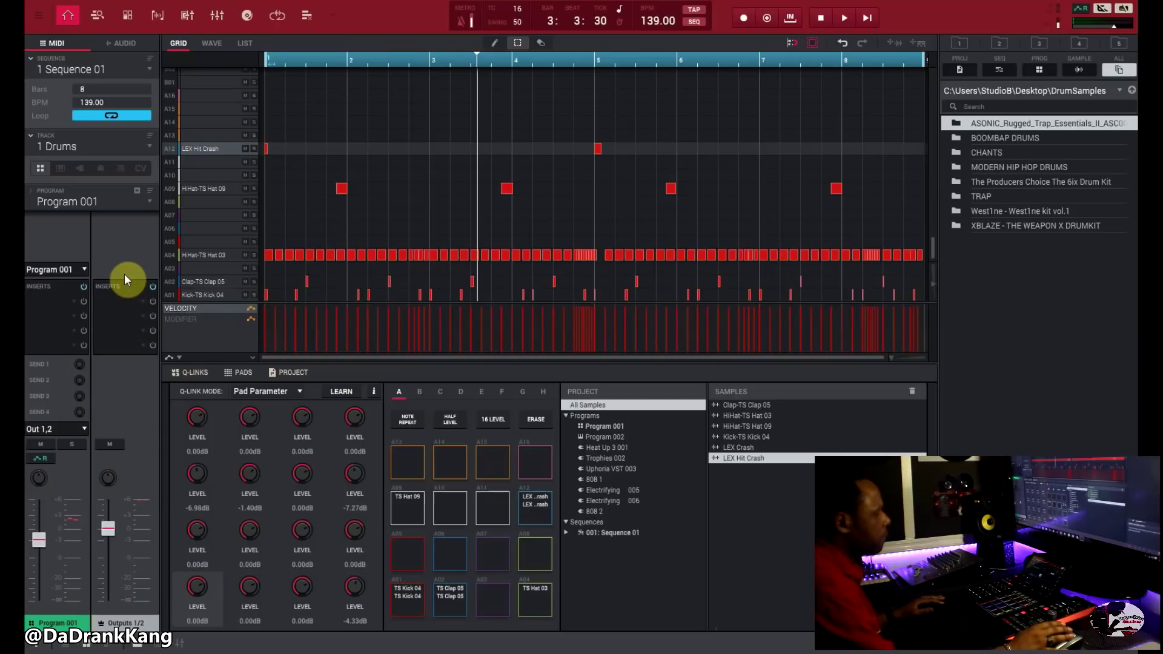
Play and stop the sequence, then open the mixer and resize its window and pad strip pane
key("space")
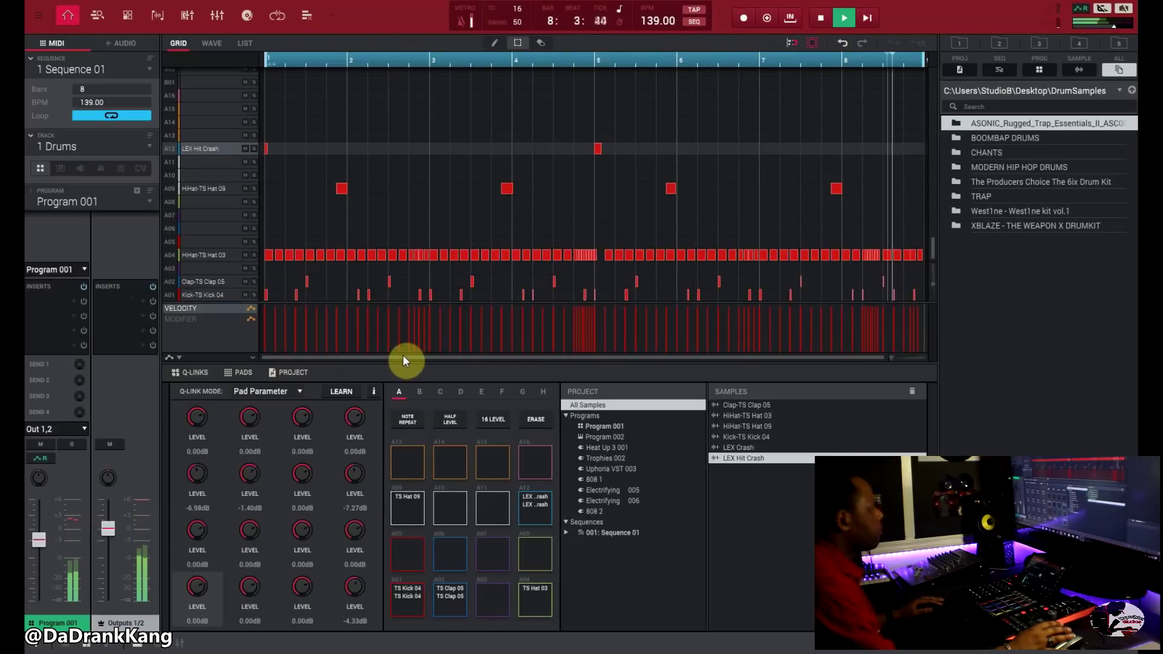
key("space")
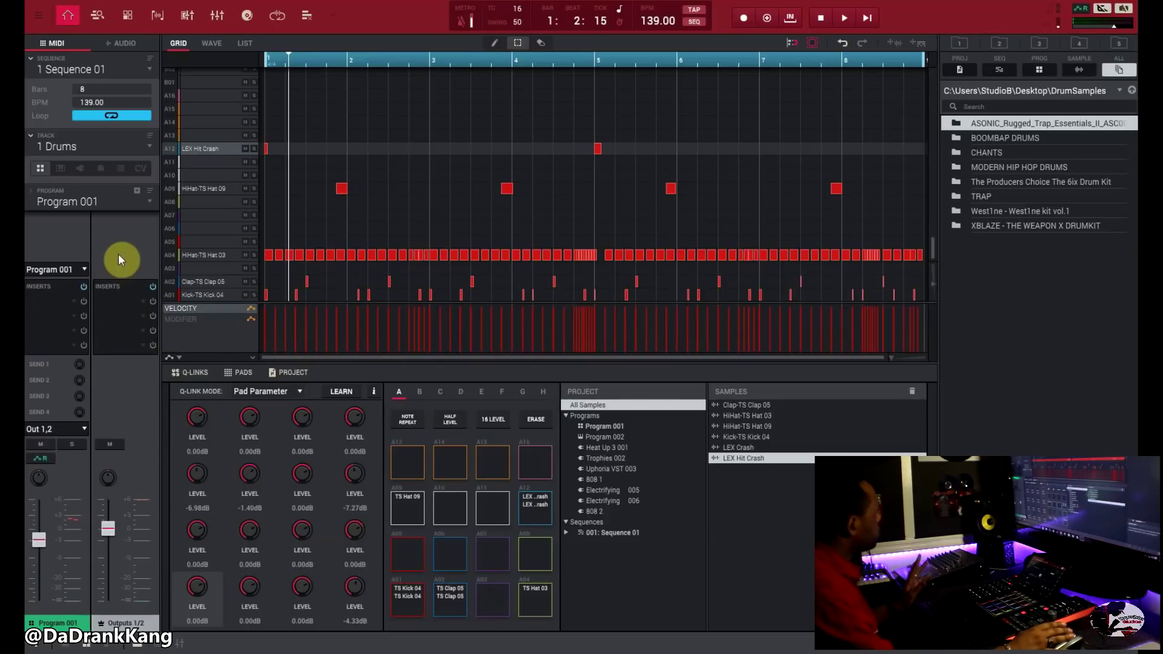
left_click(181, 646)
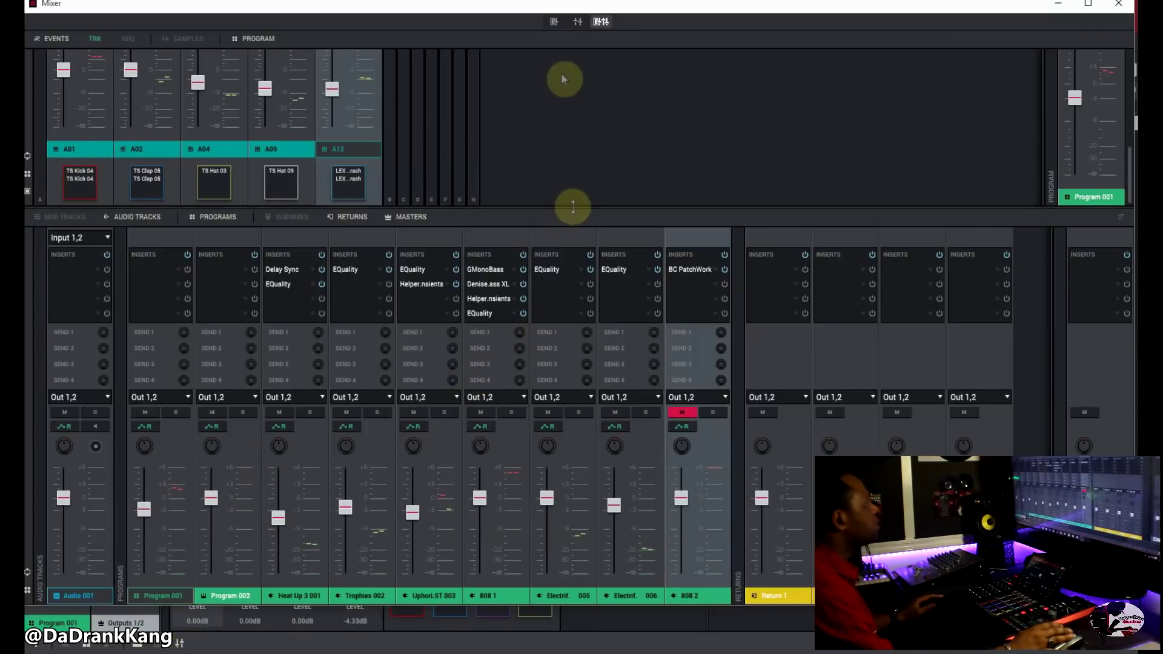
left_click_drag(529, 10, 526, 20)
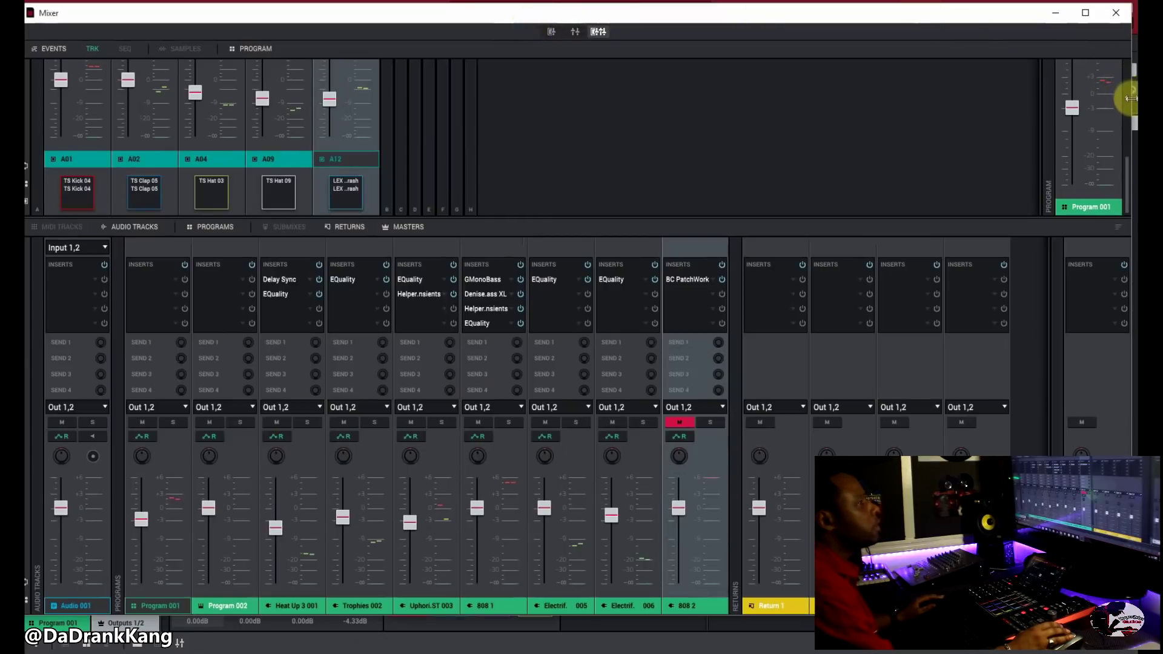
left_click_drag(1130, 100, 1051, 113)
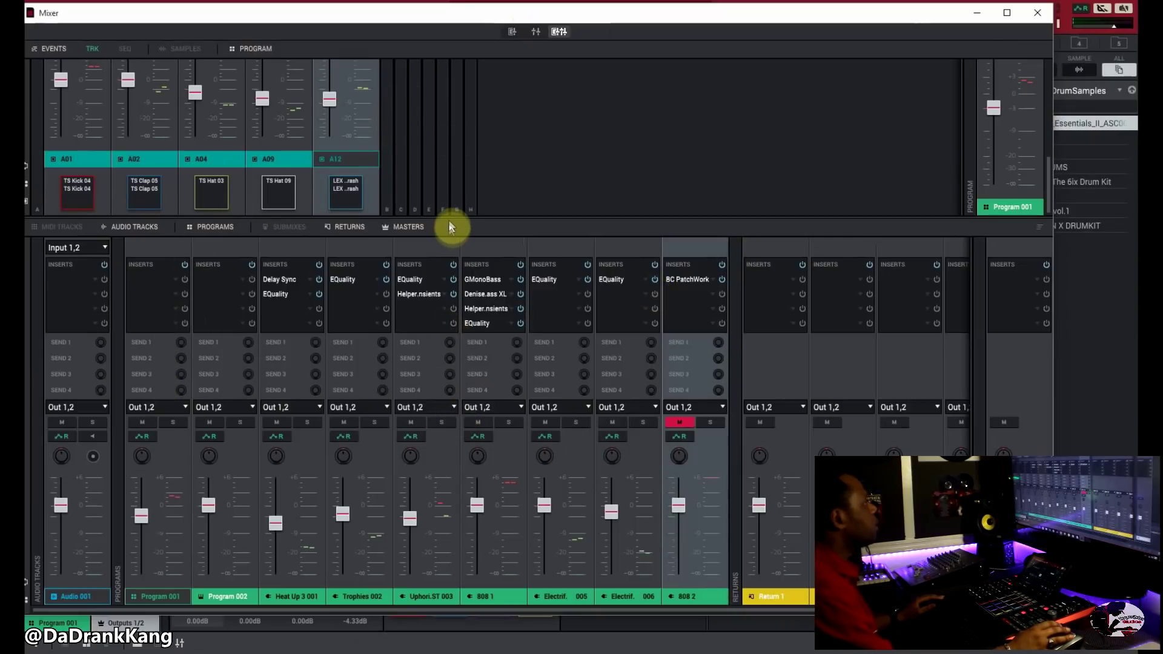
left_click_drag(449, 218, 481, 181)
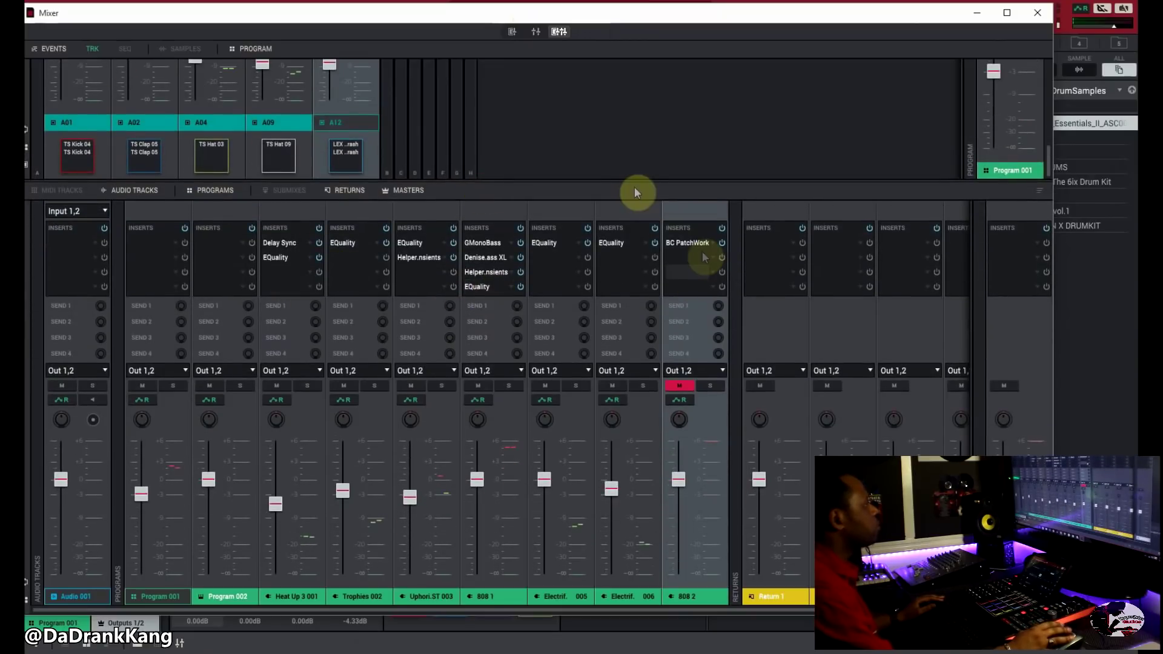
left_click_drag(623, 180, 617, 146)
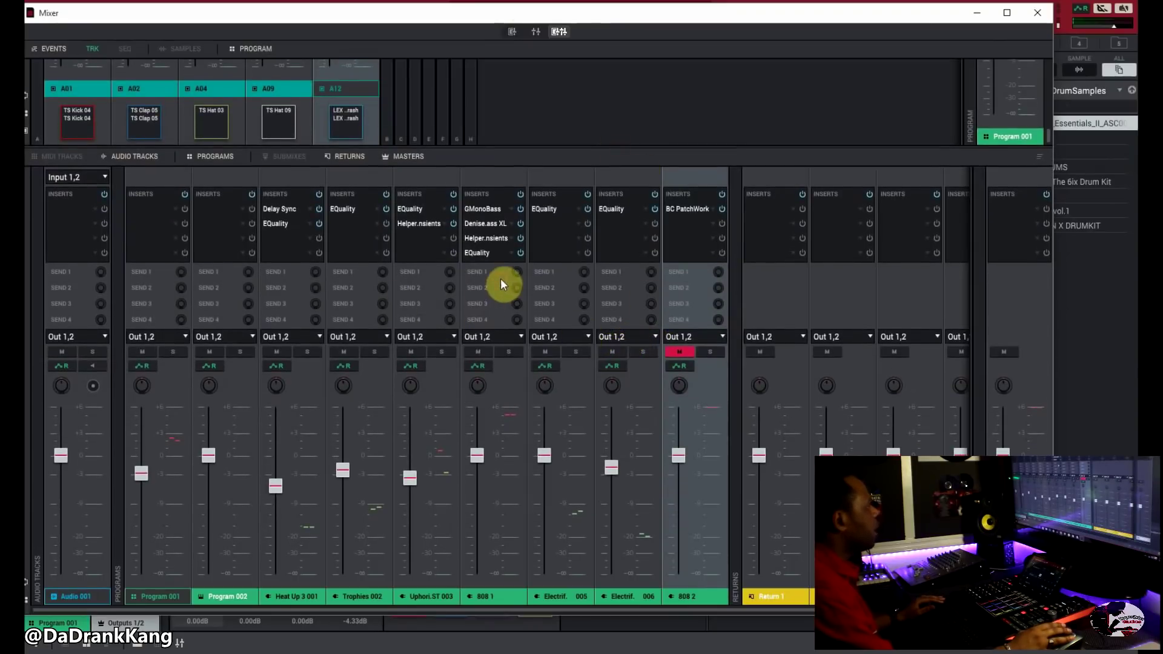
Select the 808 1 strip and drag its Denise.ass XL insert to another slot
left_click(482, 569)
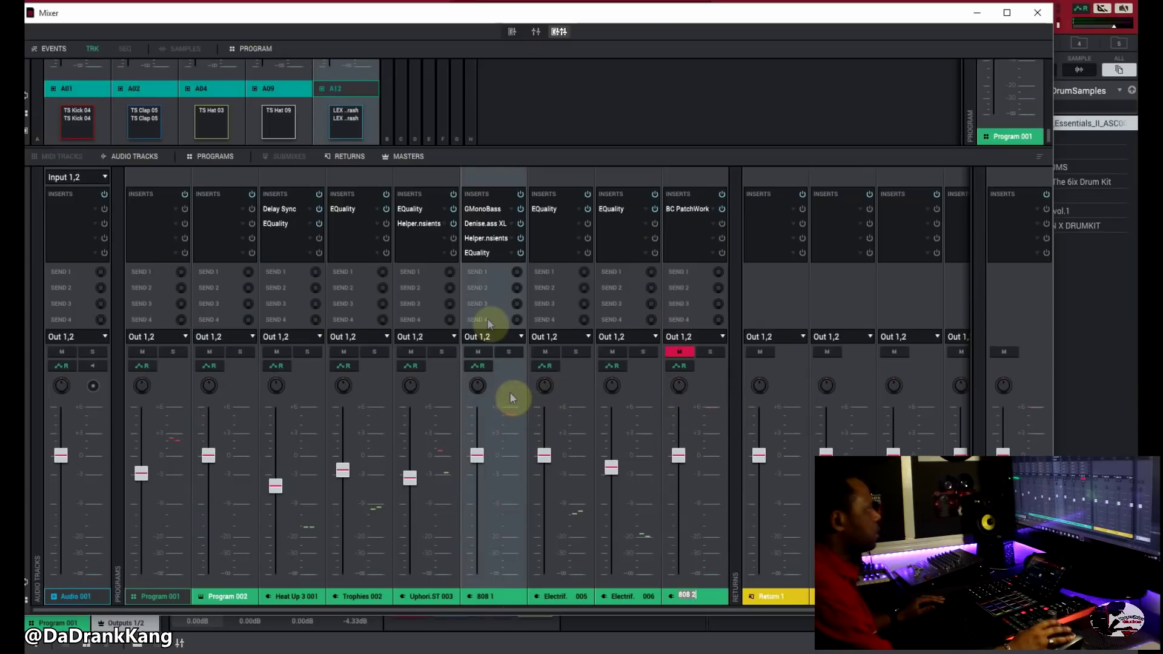
left_click_drag(483, 223, 482, 229)
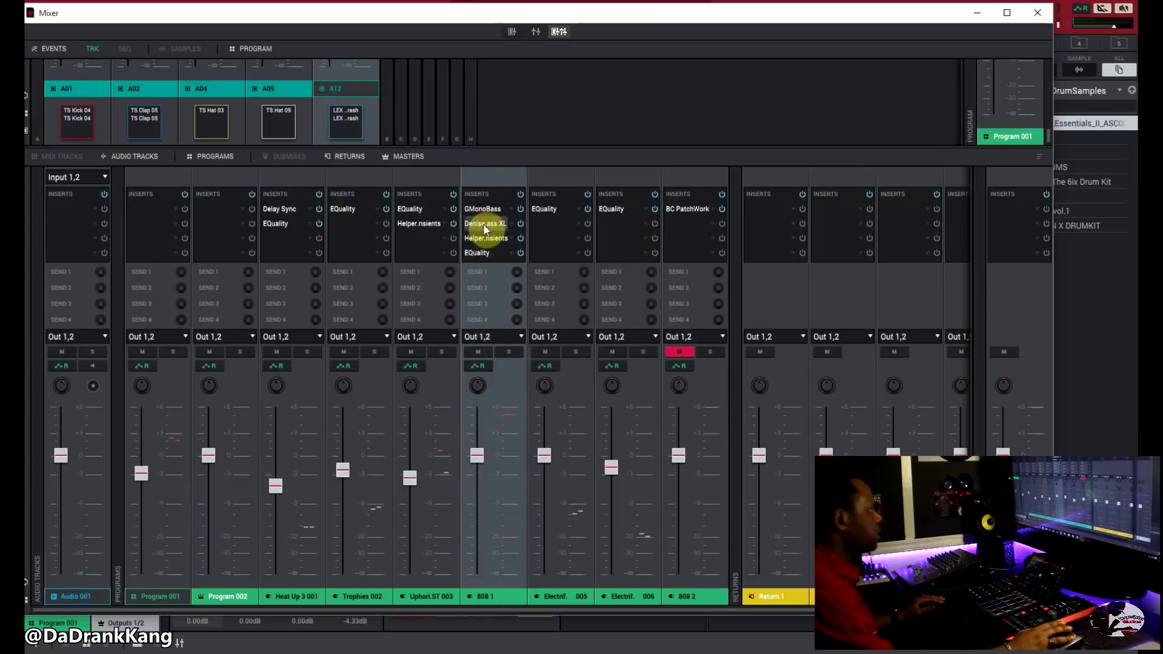
left_click_drag(612, 229, 479, 209)
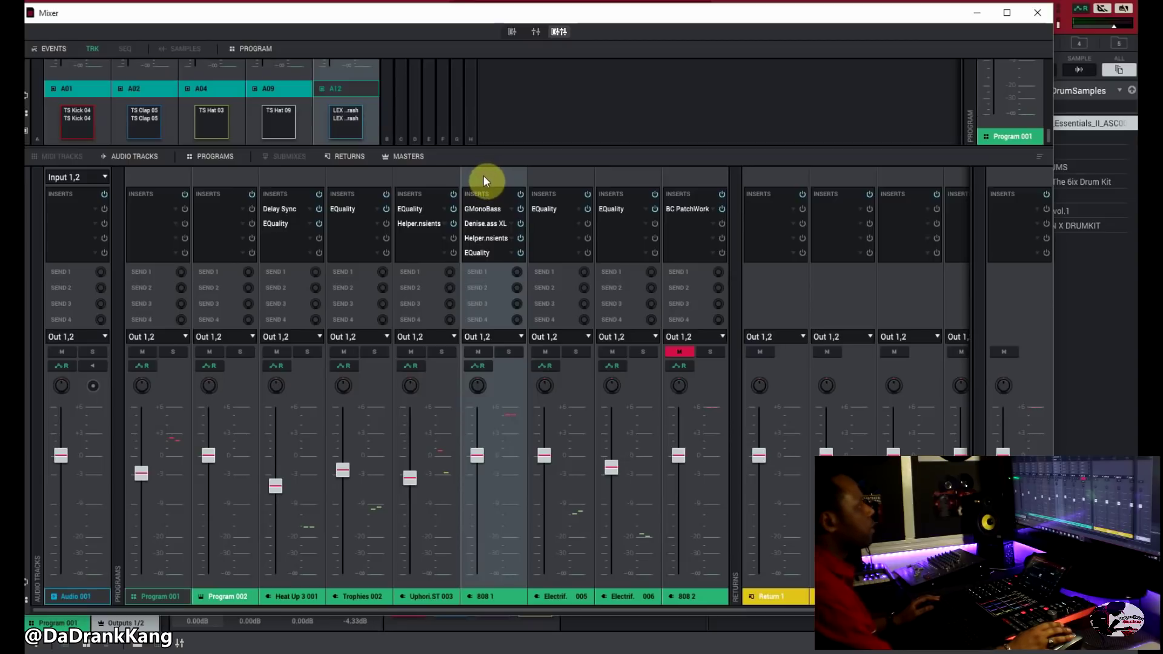
double_click(485, 212)
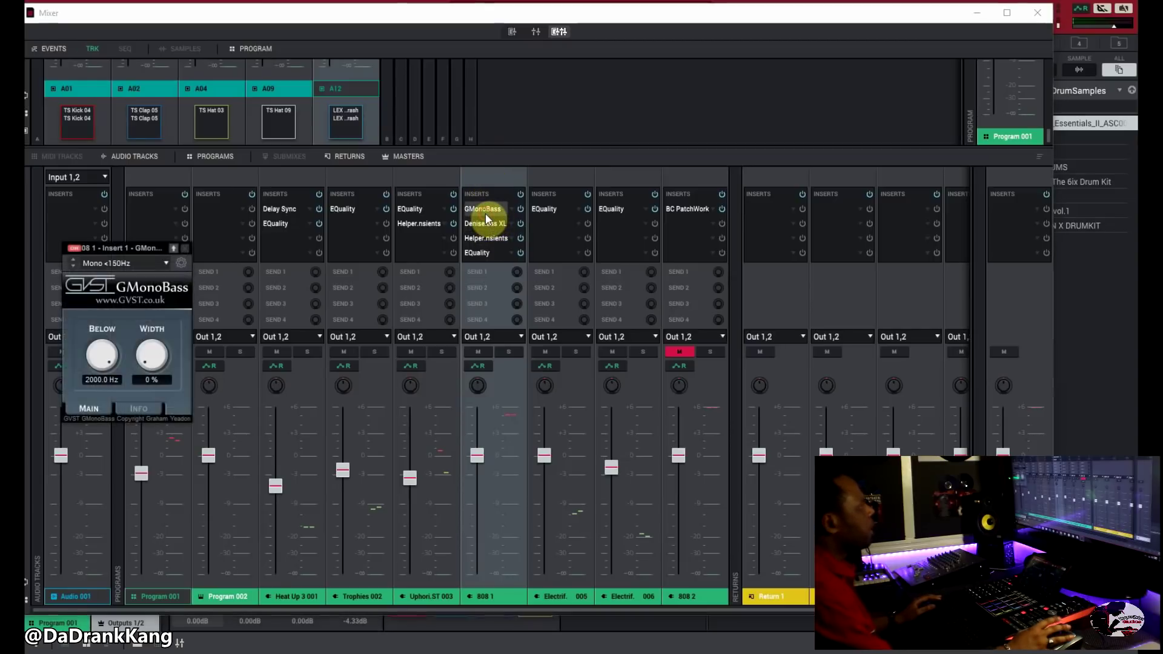
left_click_drag(152, 248, 270, 202)
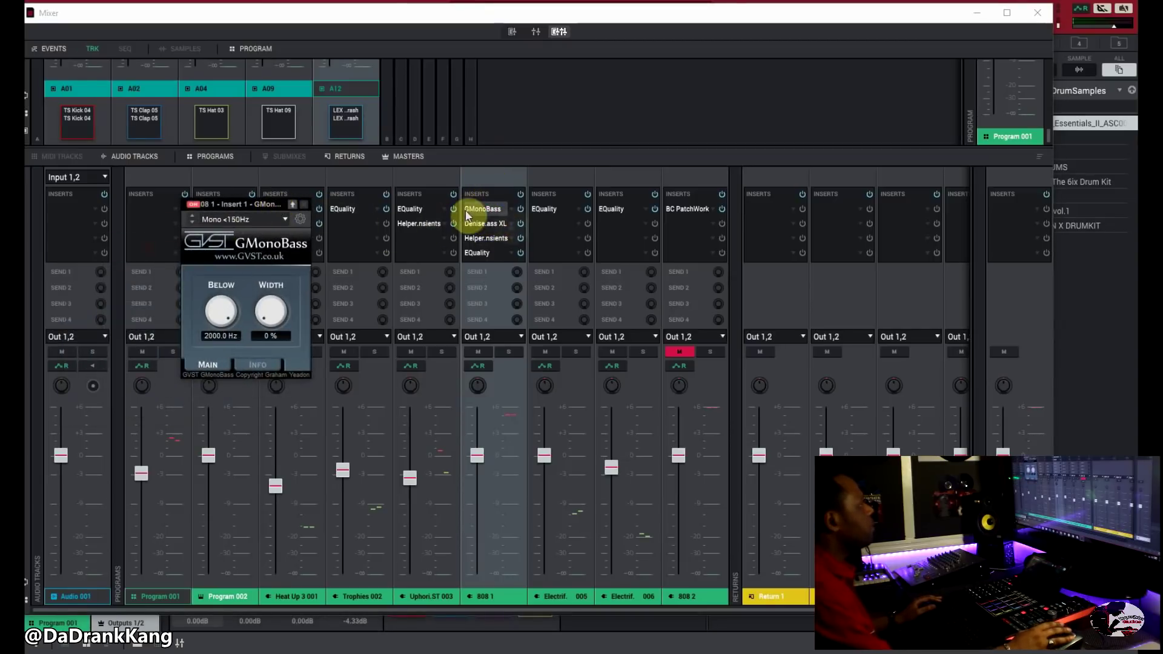
left_click(304, 206)
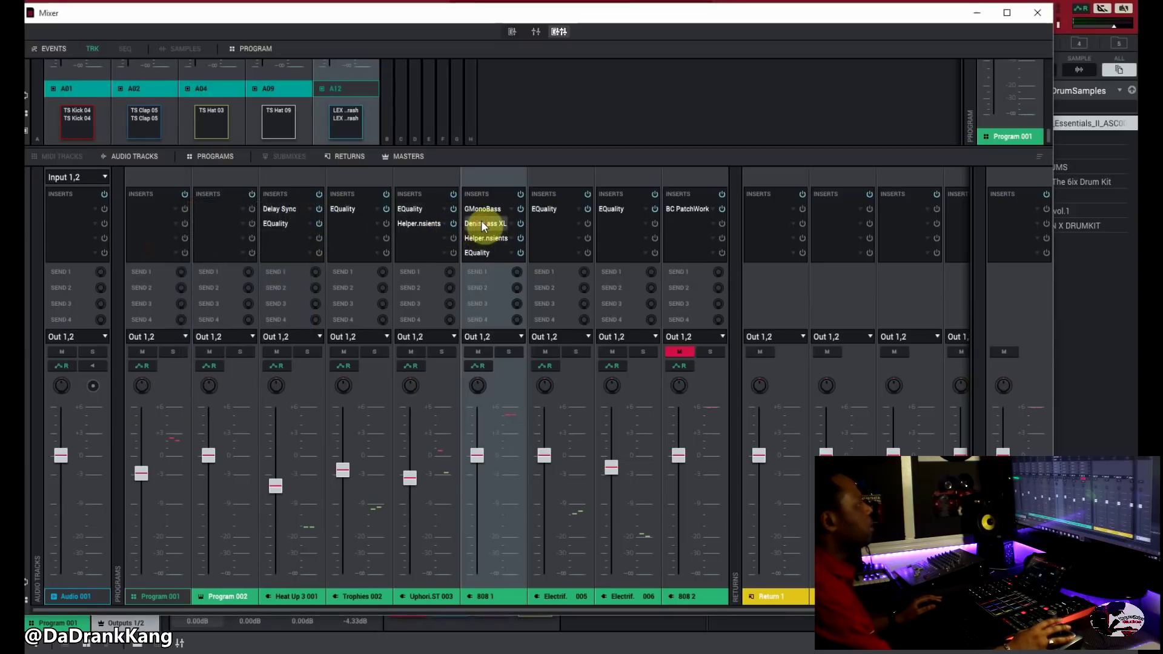
double_click(482, 223)
left_click(452, 203)
double_click(478, 237)
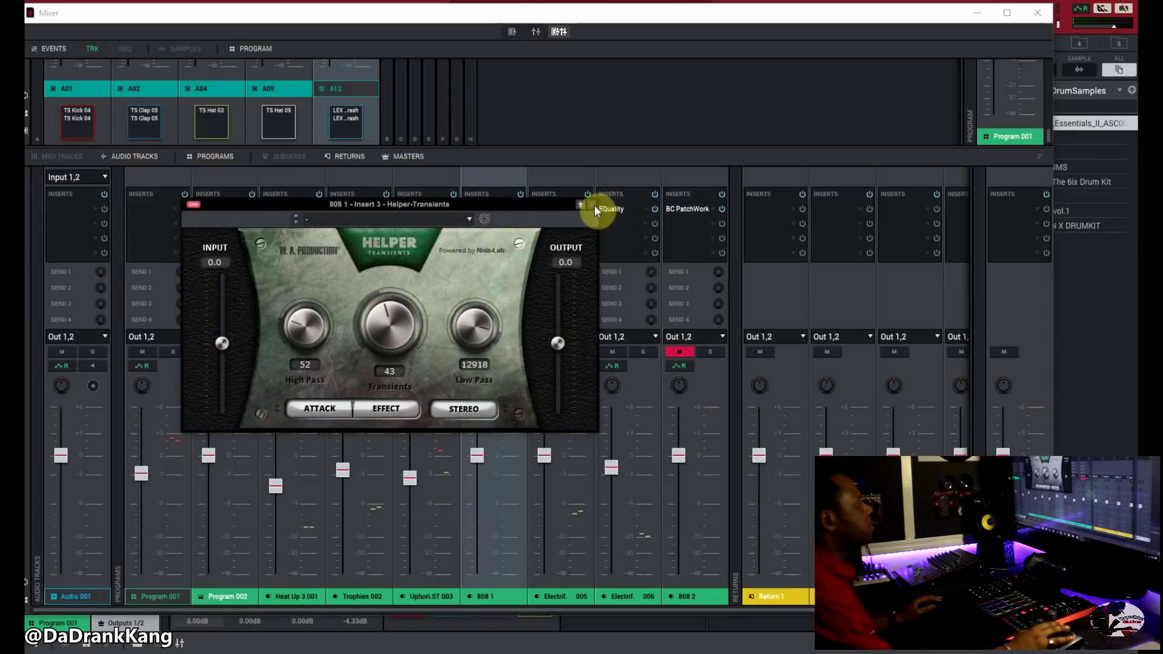
left_click(591, 204)
double_click(470, 253)
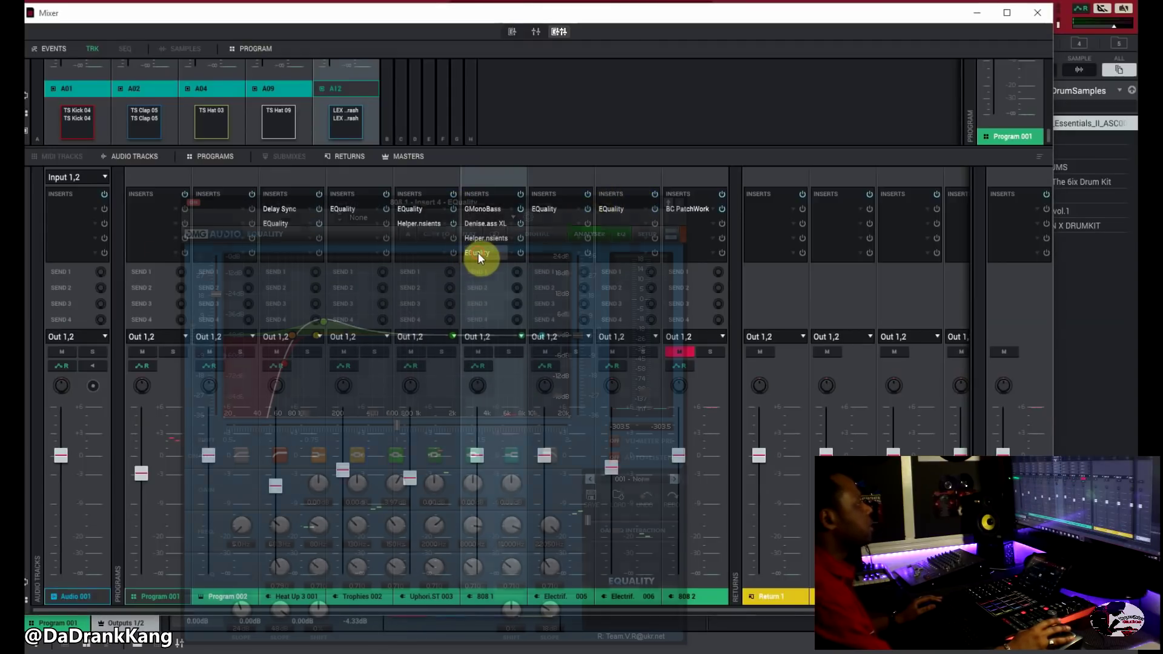
left_click(678, 202)
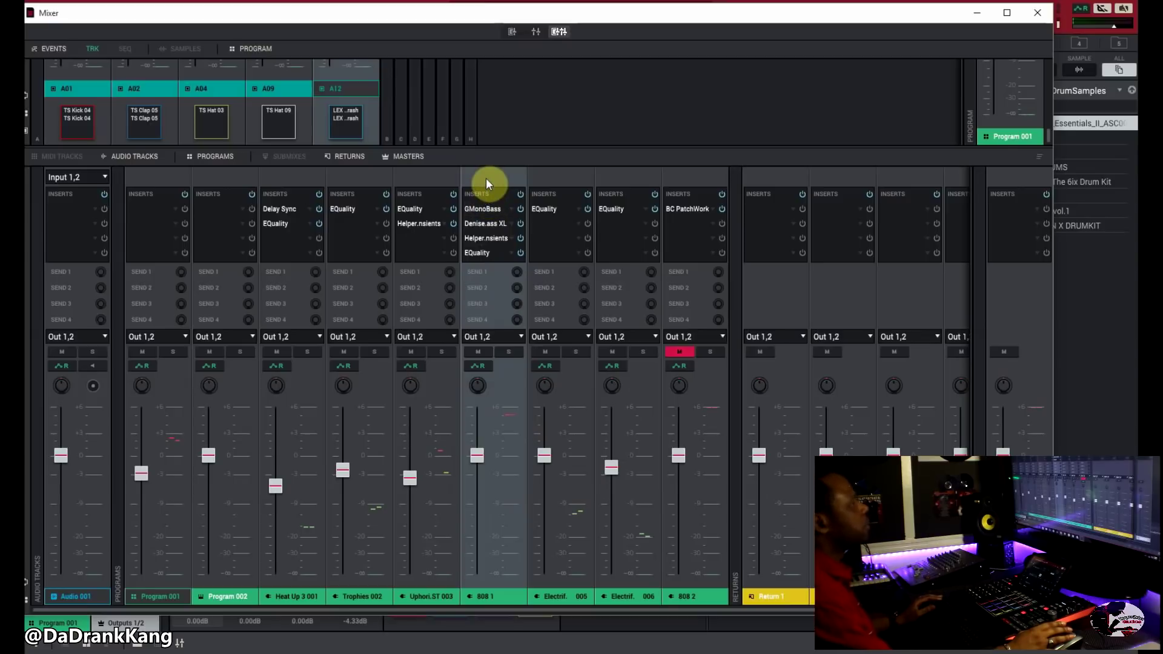
Open the BC PatchWork insert on 808 2 and move its window into view
double_click(686, 209)
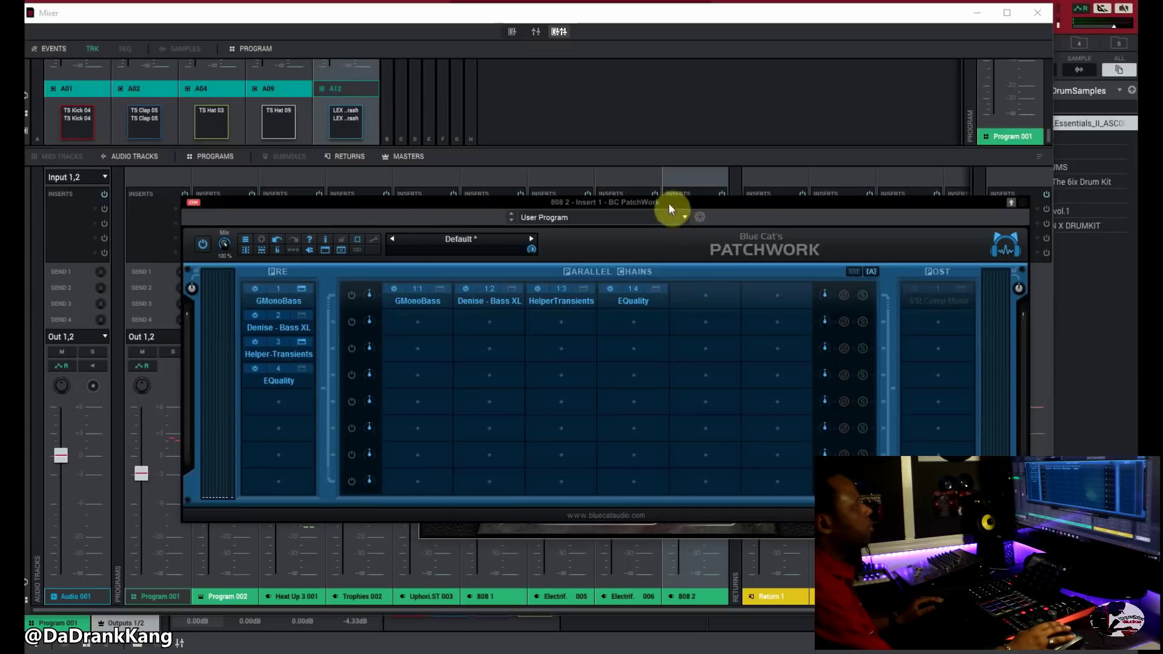
left_click_drag(667, 202, 552, 163)
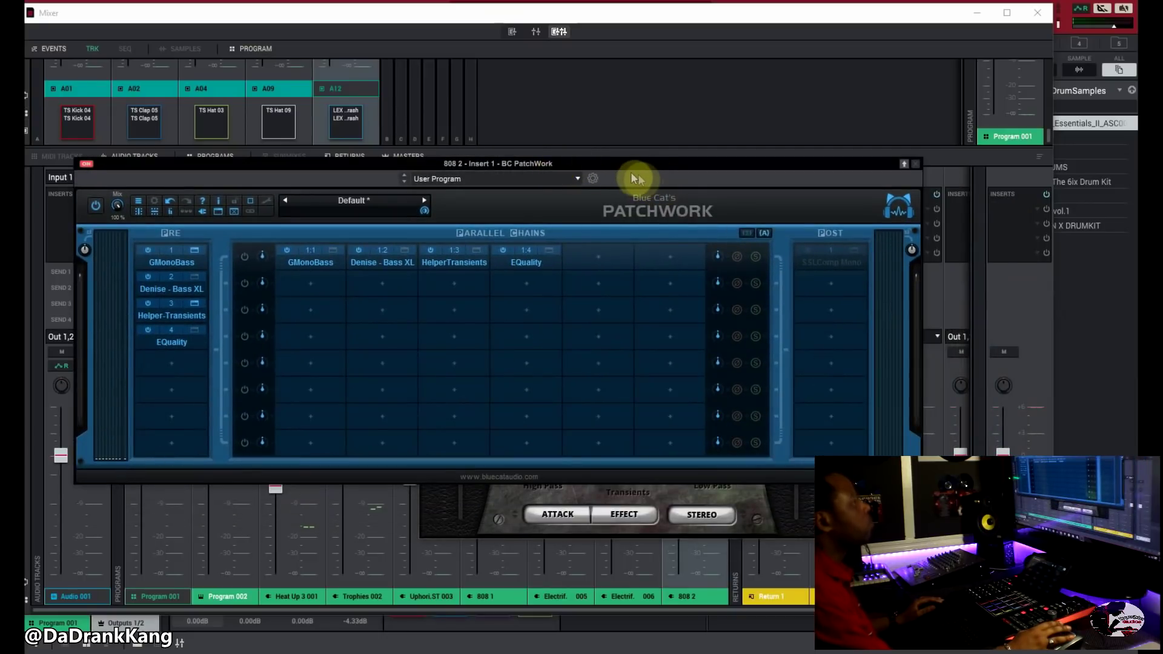
left_click_drag(580, 161, 431, 233)
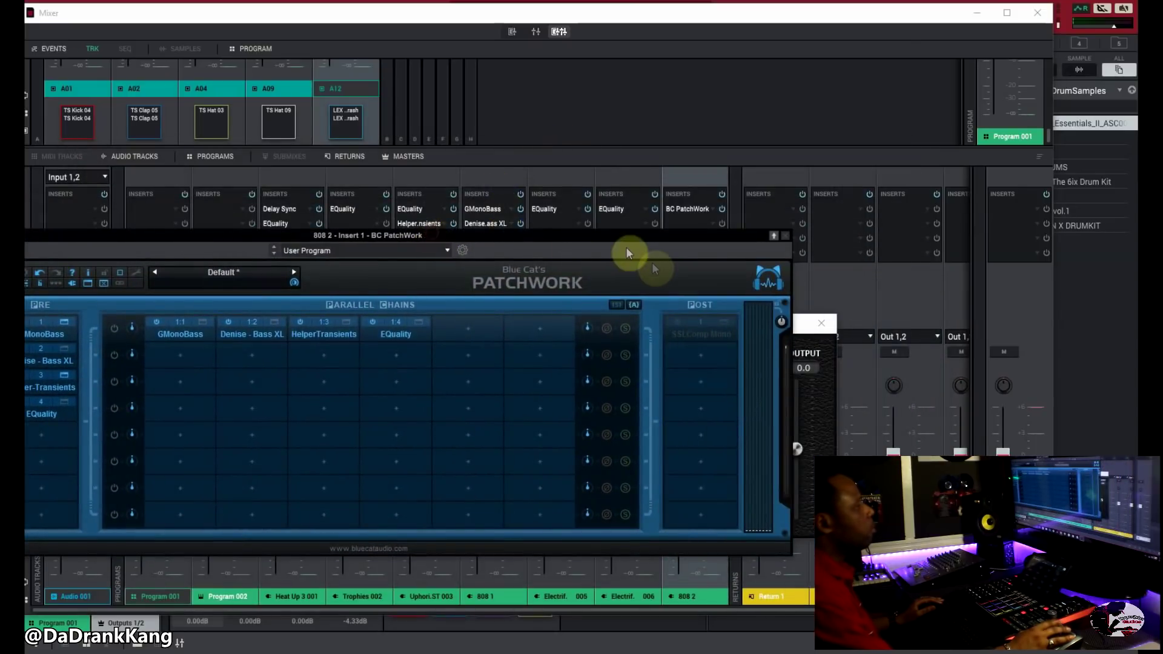
left_click_drag(645, 236, 759, 207)
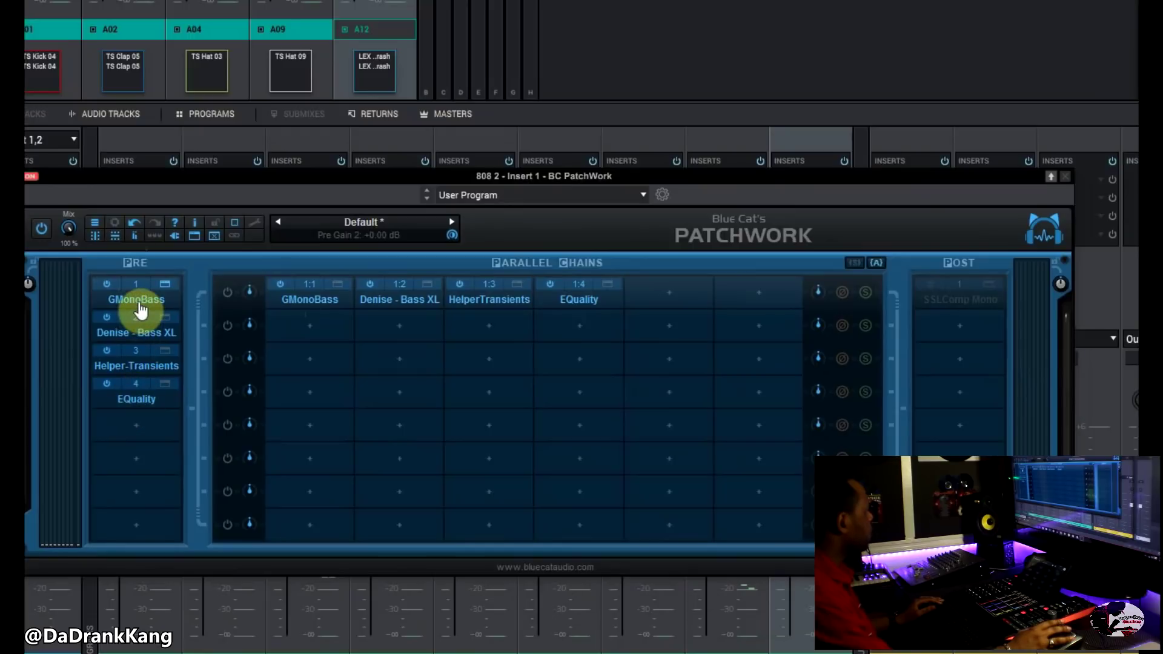
Re-enable the GMonoBass, Denise - Bass XL, Helper-Transients and EQuality pre slots in PatchWork
right_click(141, 310)
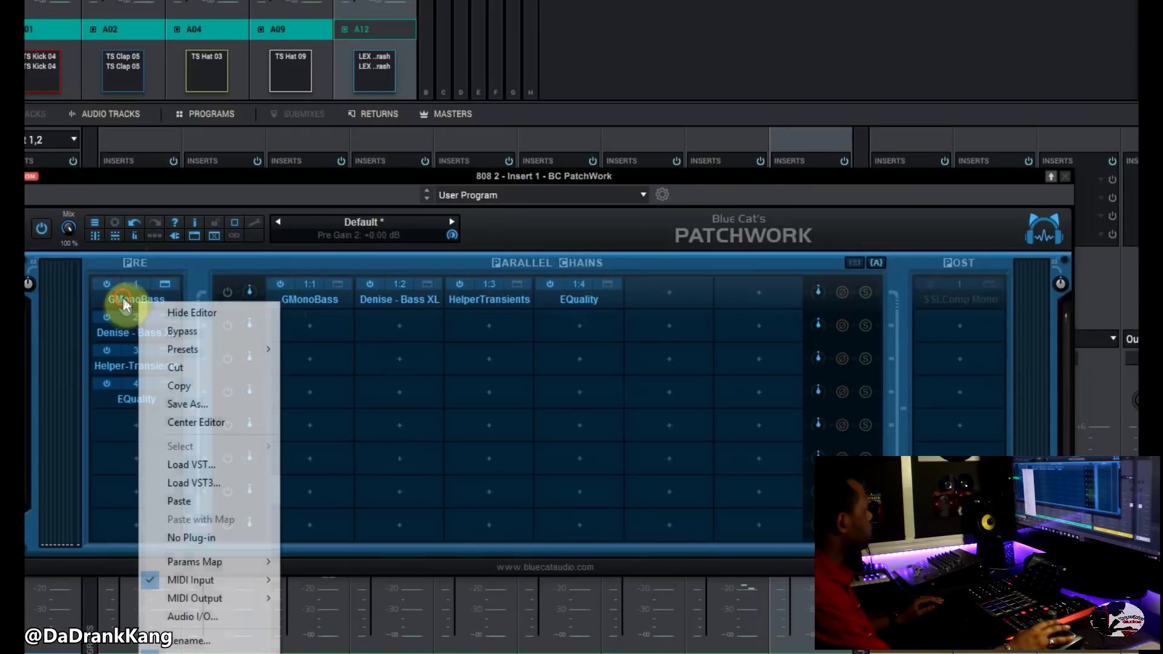
left_click(168, 297)
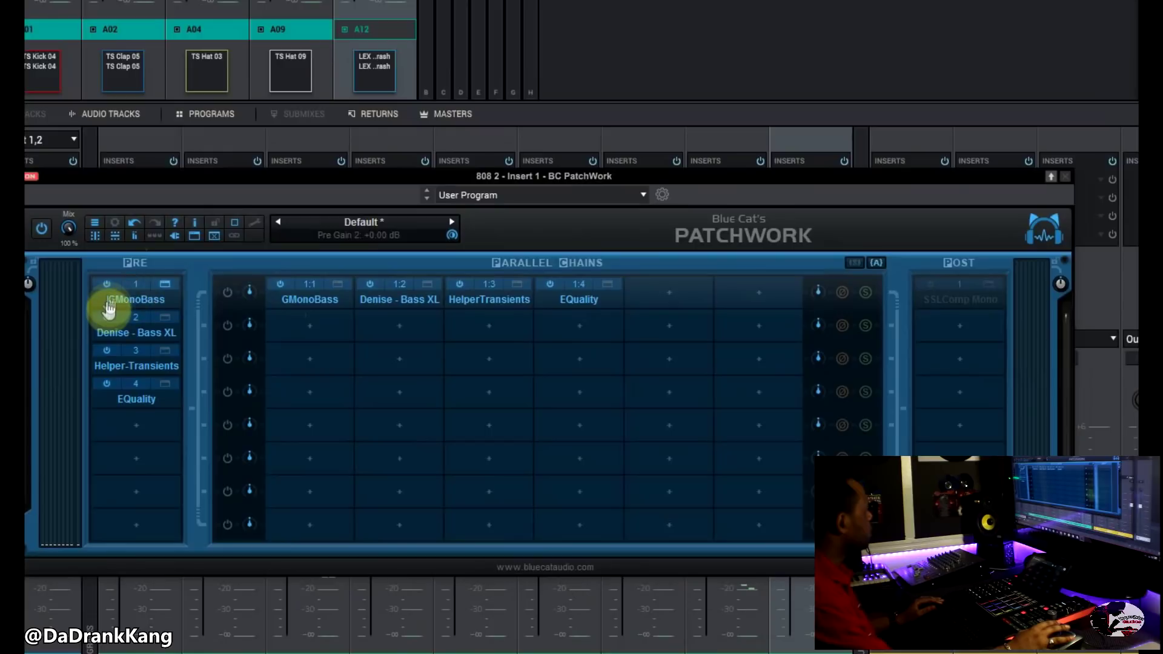
left_click(107, 317)
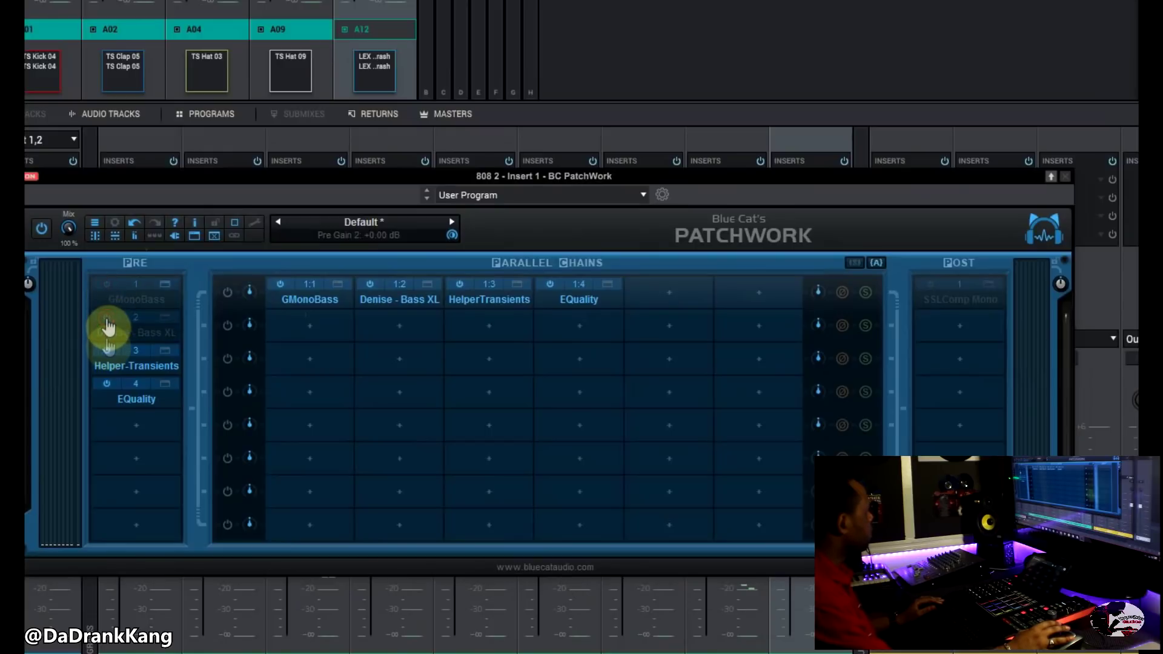
left_click(106, 350)
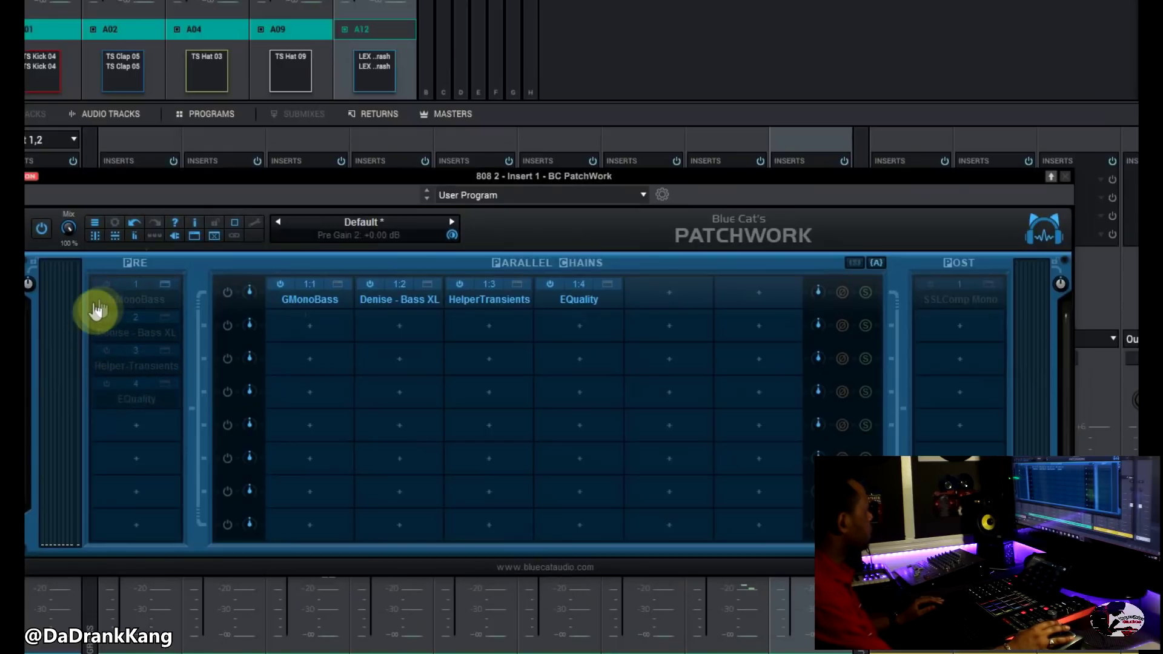
left_click(106, 283)
left_click(106, 317)
right_click(110, 351)
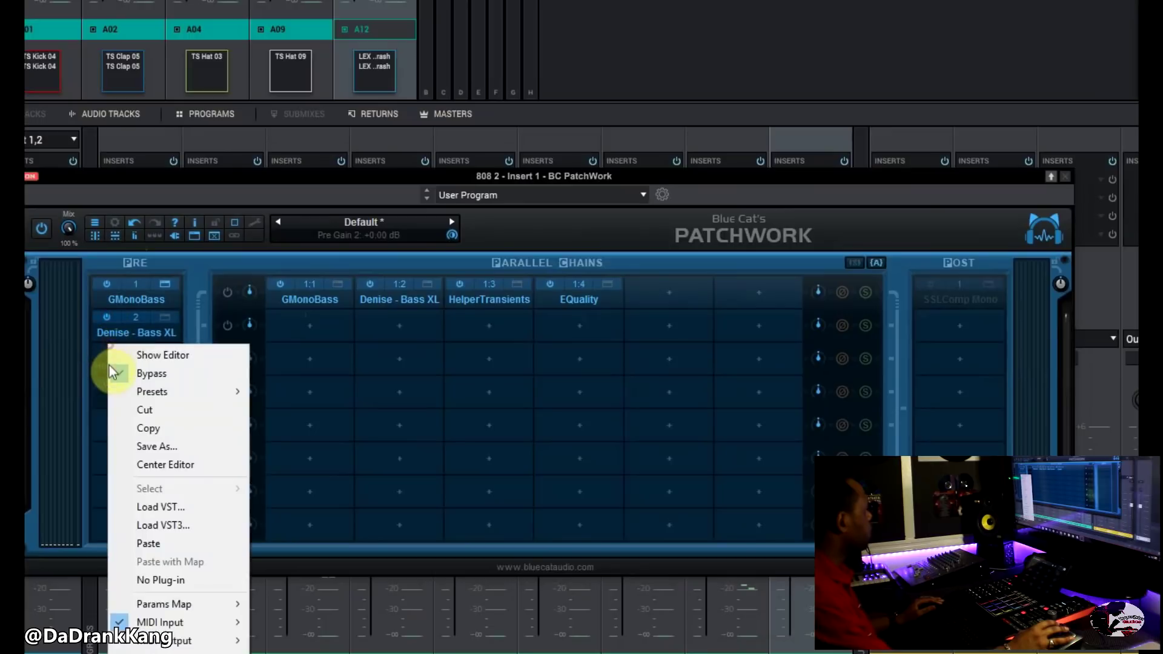
left_click(109, 371)
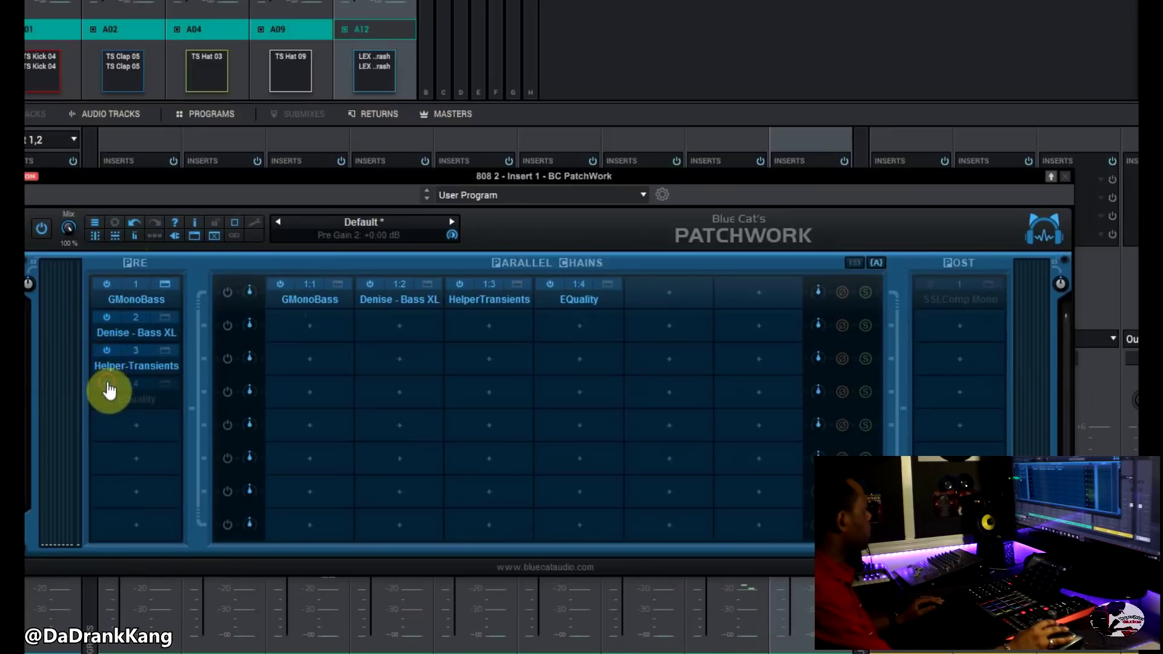
left_click(107, 384)
Test bypassing the strip's mixer inserts one by one and all at once, then re-enable them
left_click_drag(502, 177, 480, 297)
left_click(593, 179)
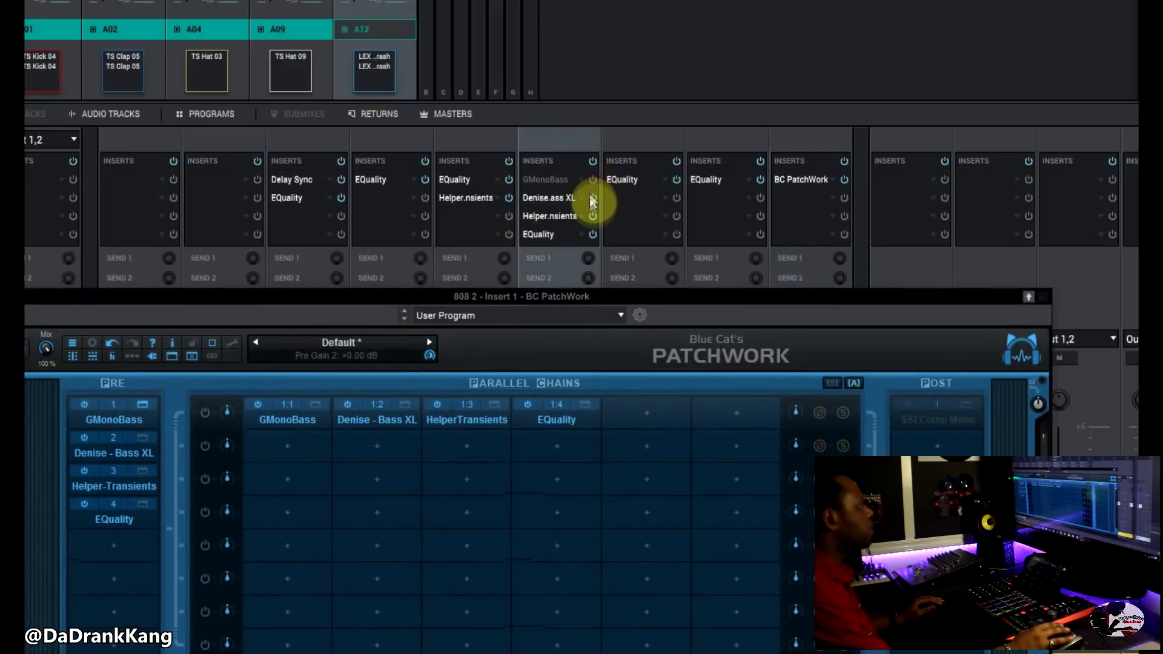
left_click(592, 215)
left_click(592, 232)
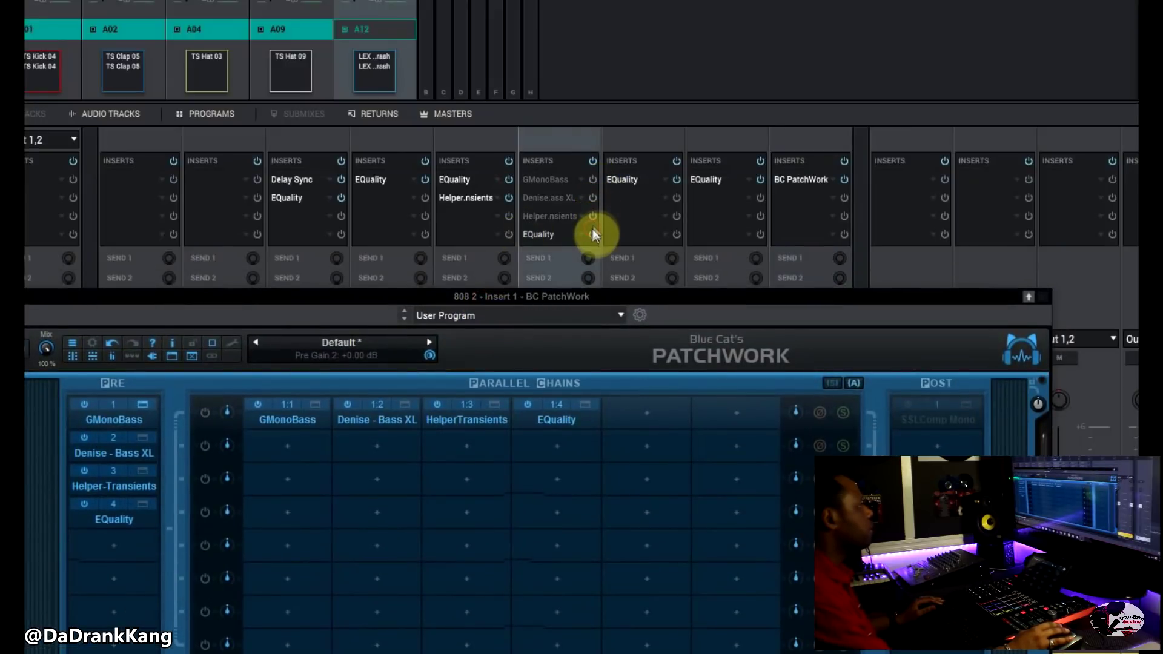
left_click(593, 181)
left_click(592, 197)
left_click(592, 216)
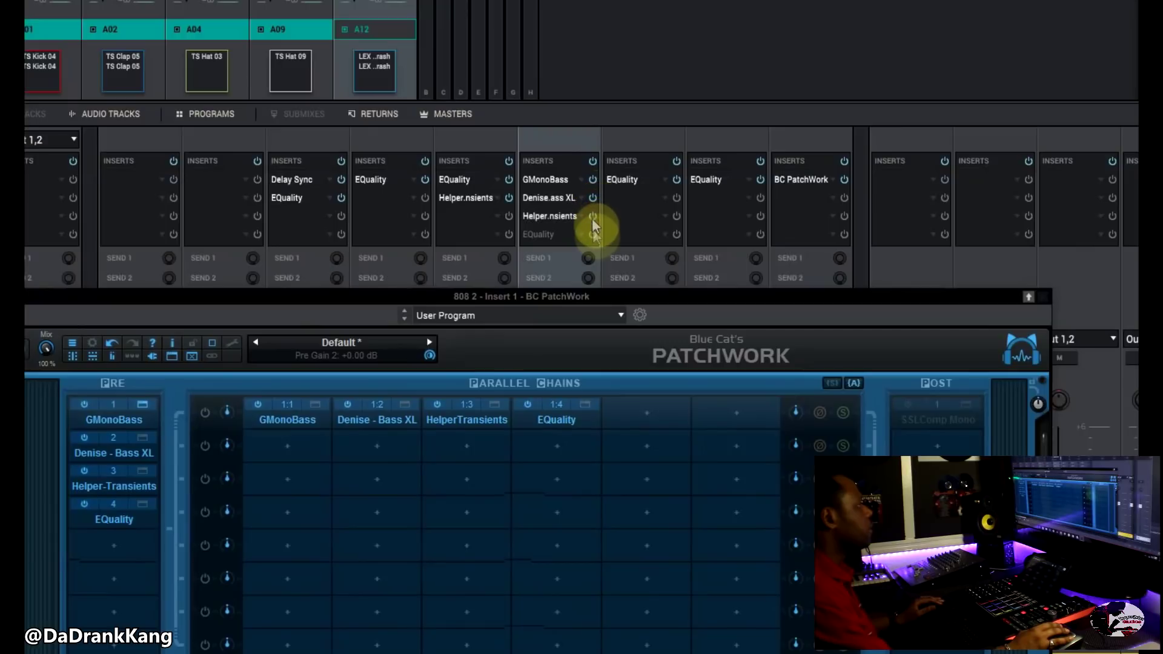
left_click(592, 234)
left_click(593, 161)
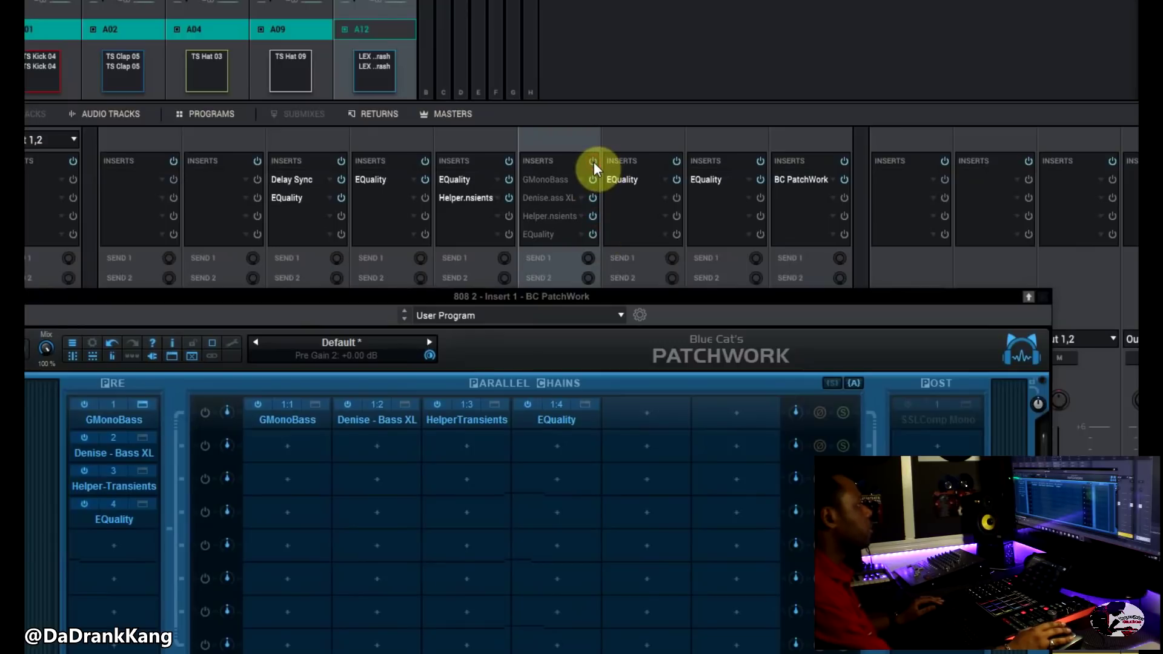
left_click(594, 162)
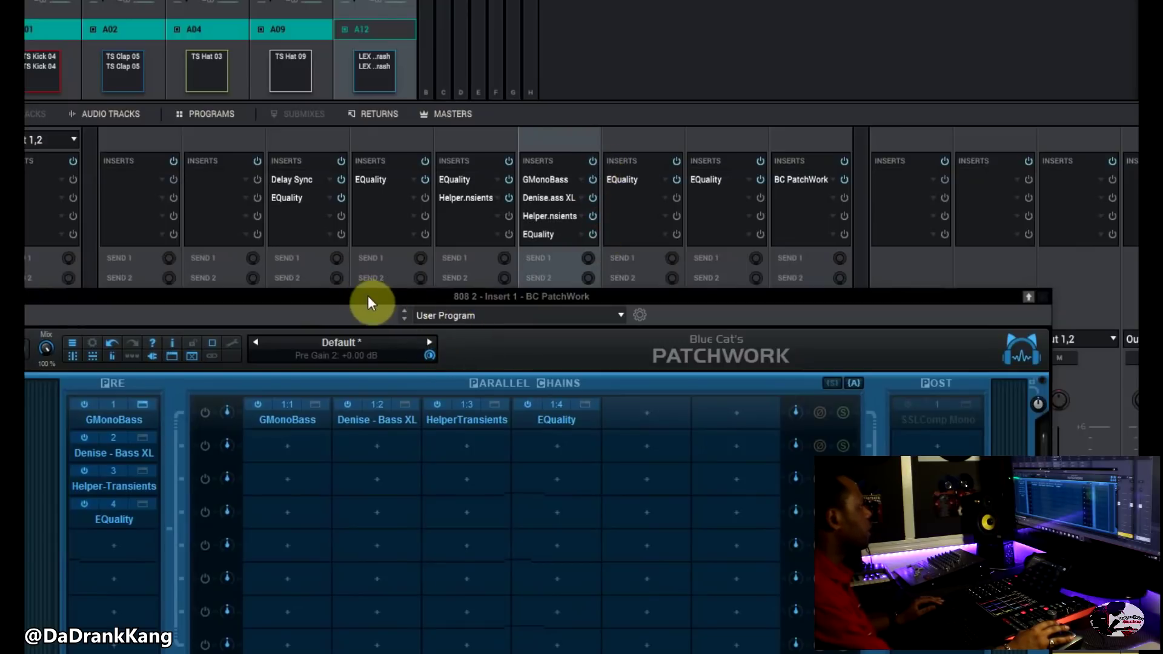
Open and close the GMonoBass editor from the mixer insert and from the pre chain
left_click_drag(368, 296, 406, 161)
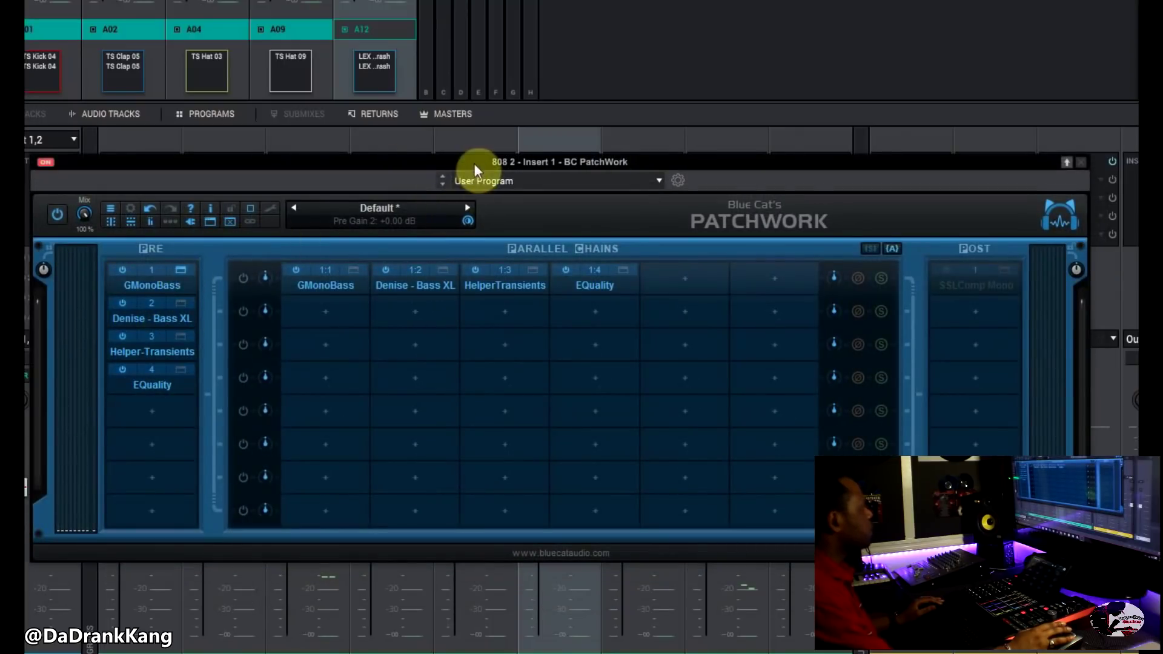
left_click_drag(474, 162, 430, 340)
left_click(540, 180)
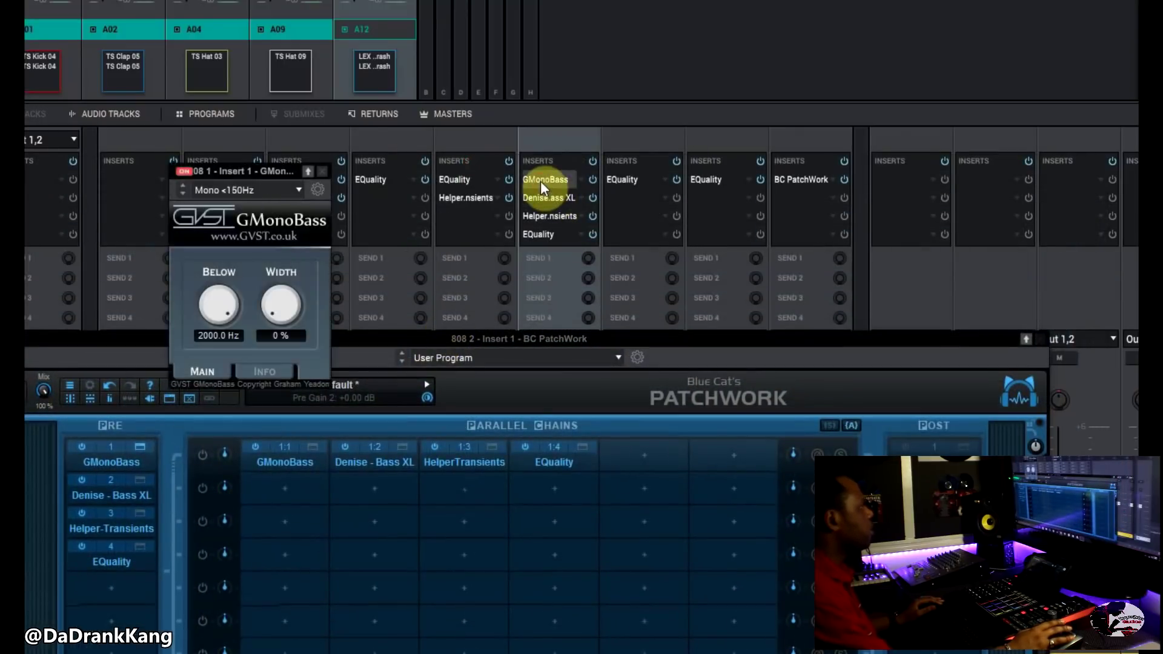
left_click(322, 171)
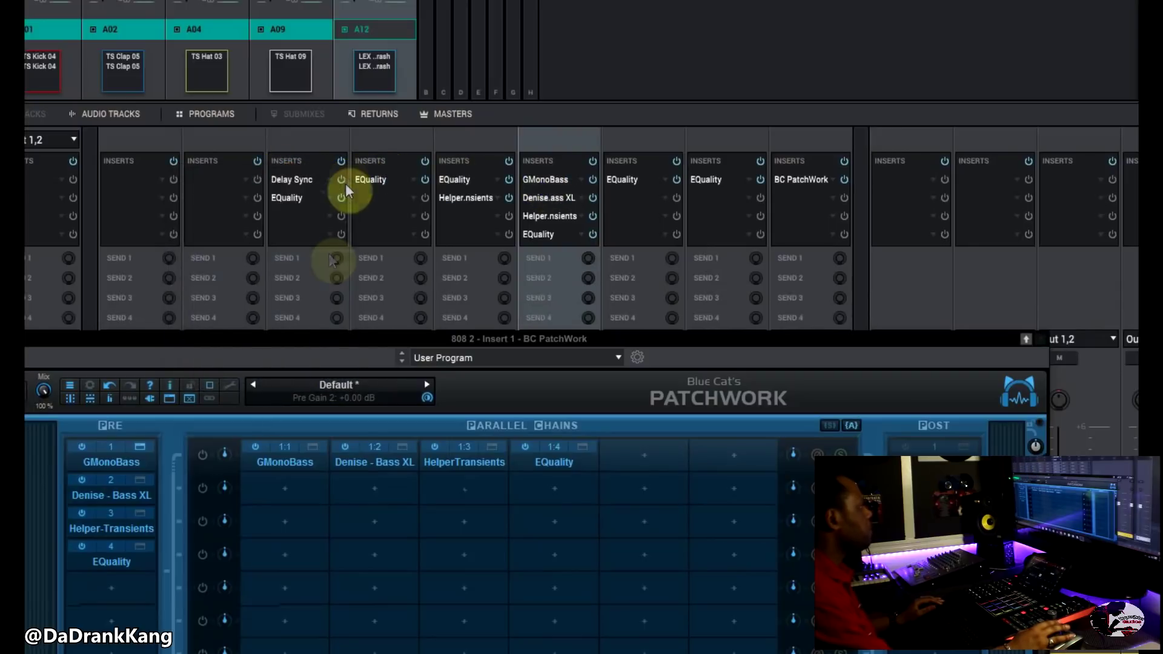
left_click_drag(351, 336, 390, 169)
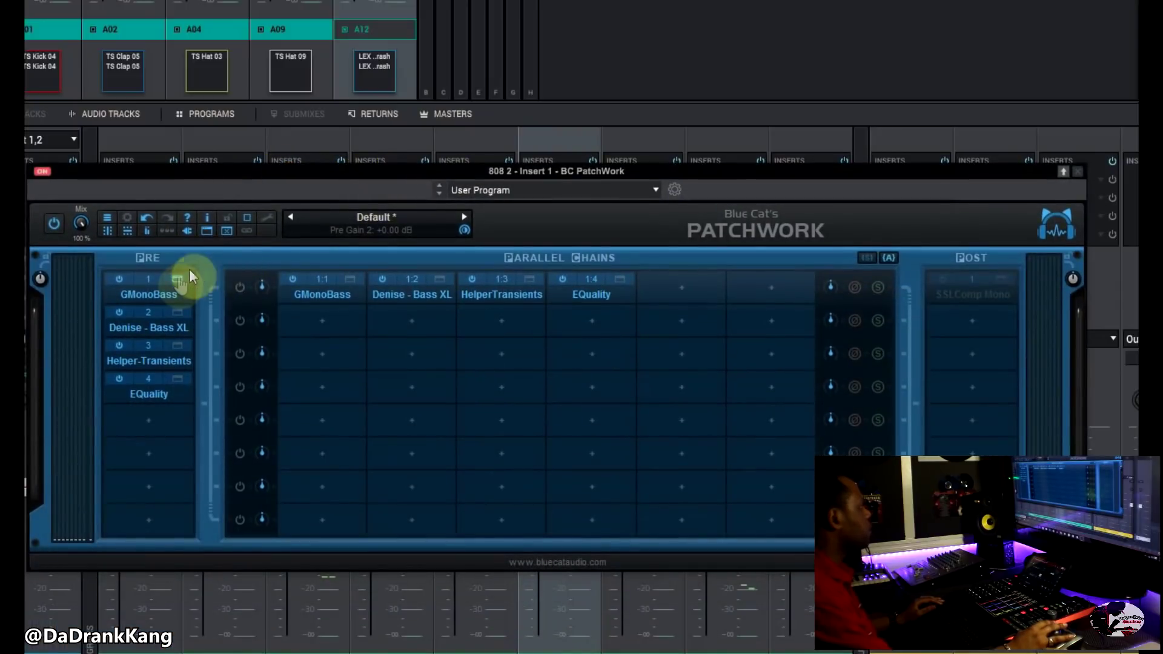
left_click(178, 283)
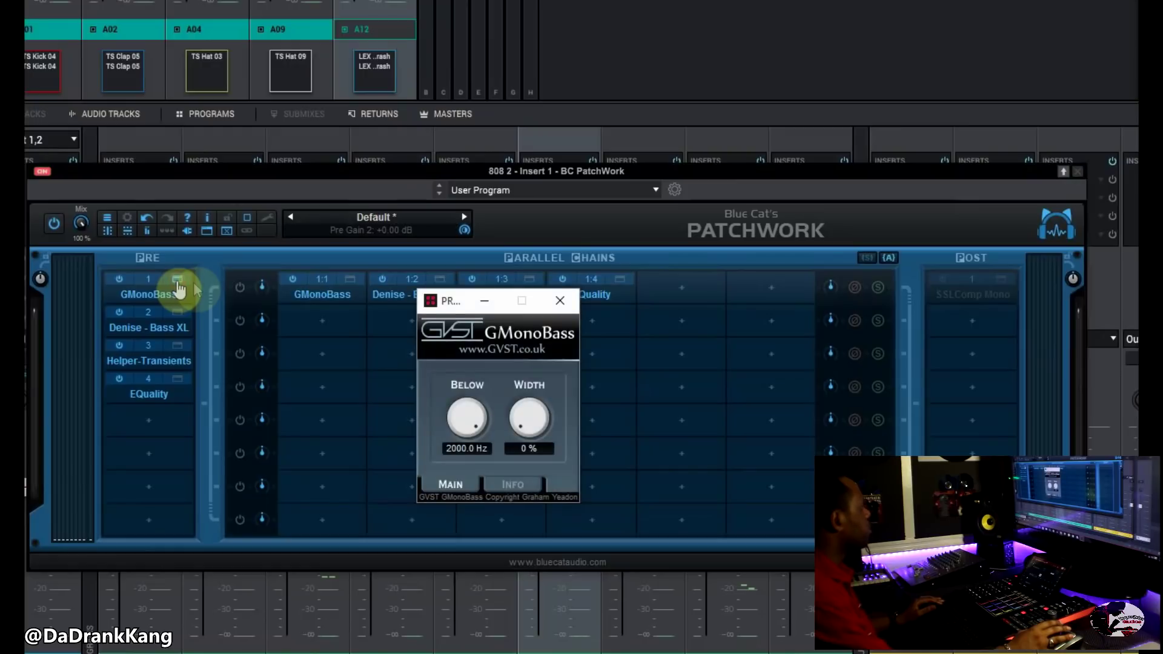
left_click(560, 301)
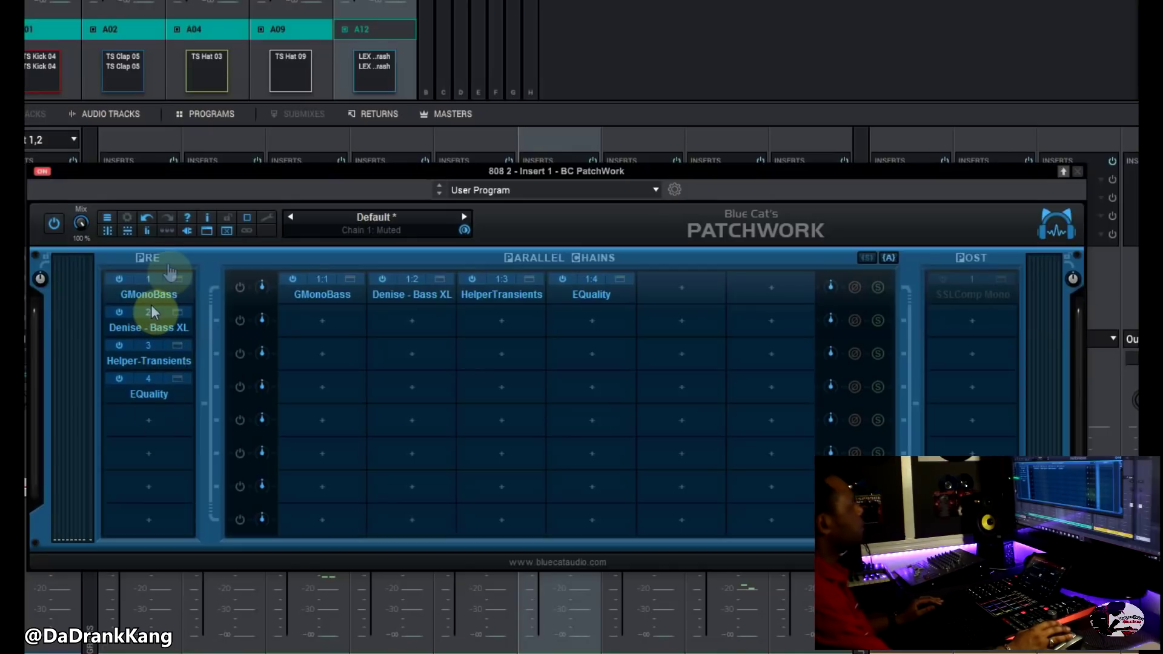
left_click(176, 433)
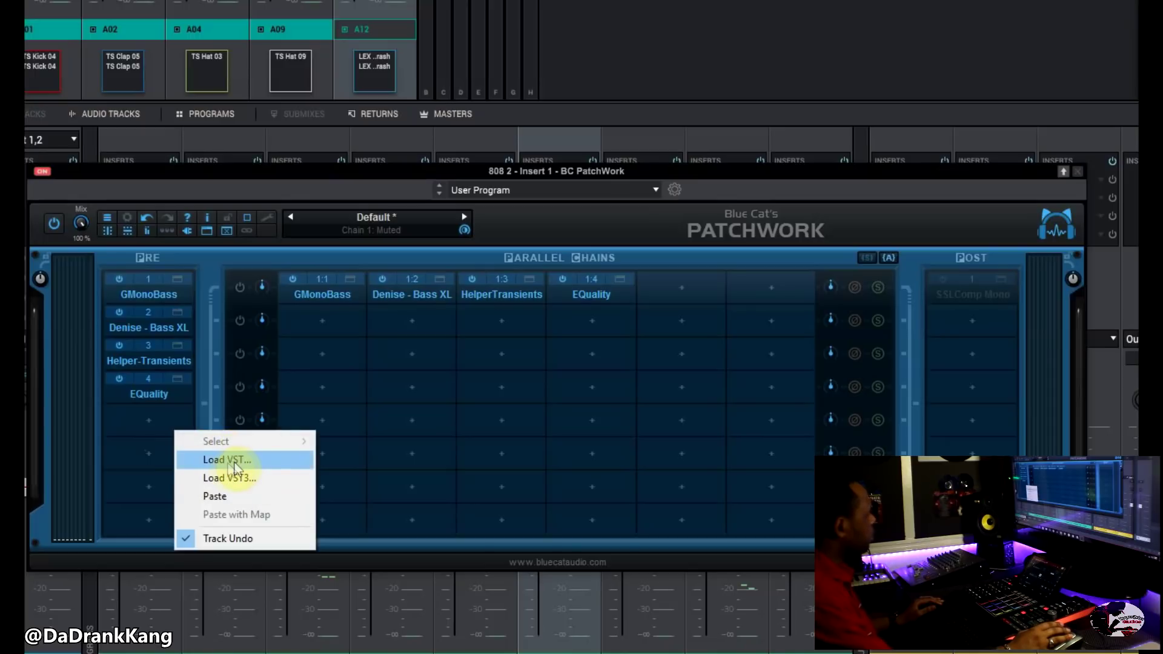
Load LEVELS.dll from VSTtools > LEVELS into pre slot 5, then close its editor
left_click(133, 435)
left_click(149, 429)
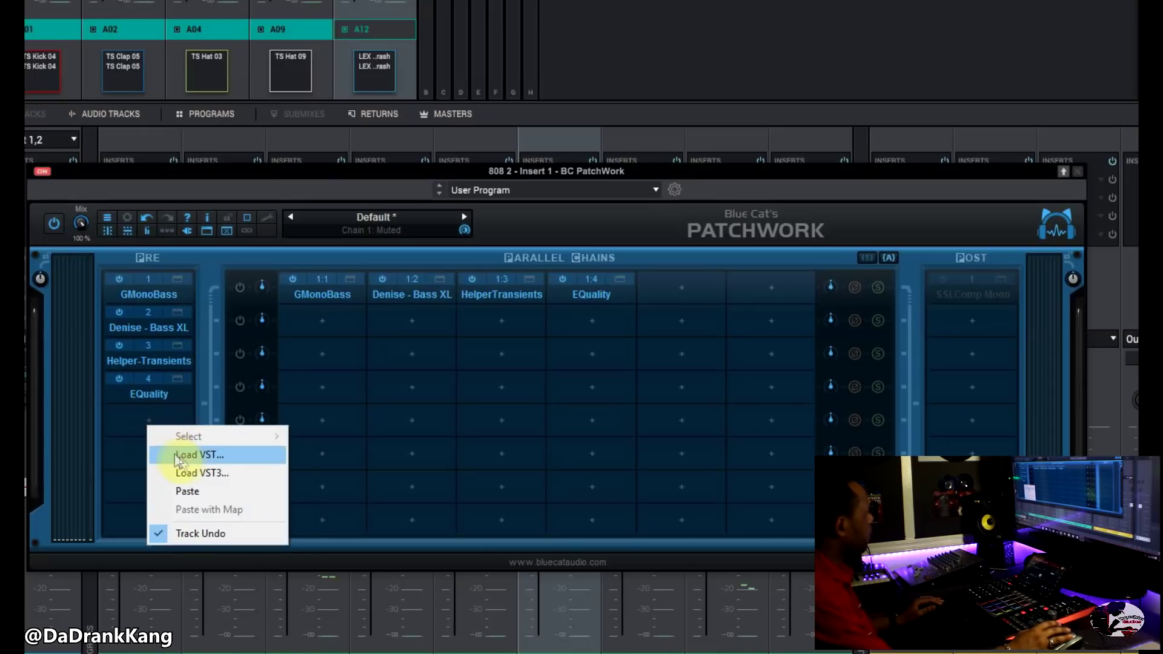
left_click(182, 455)
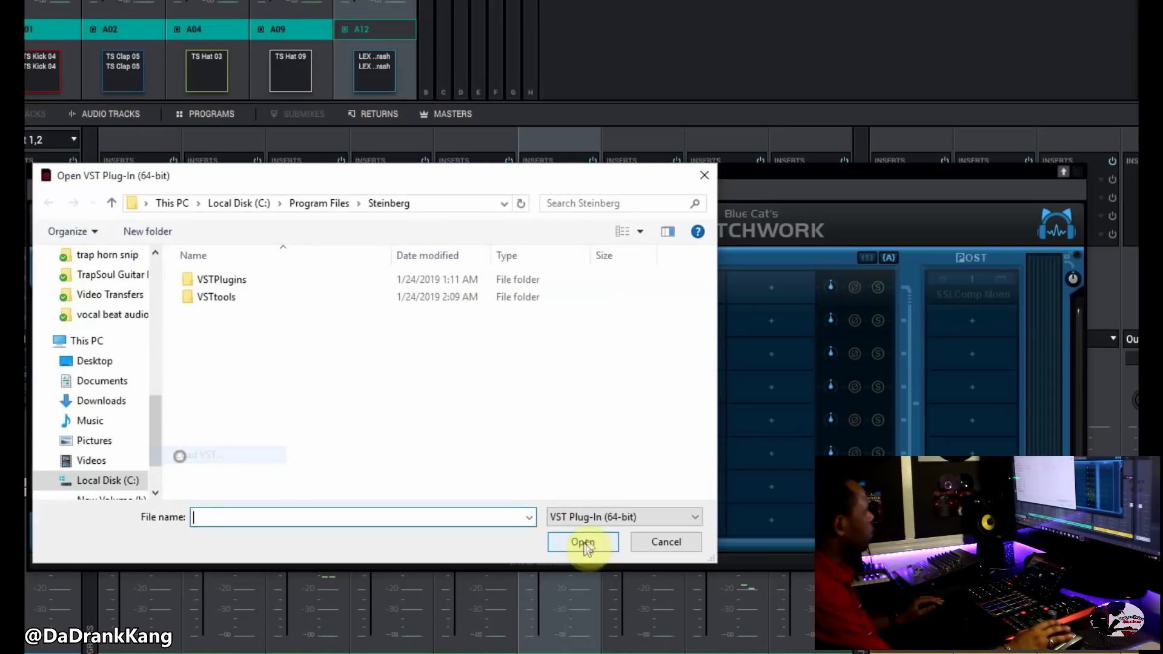
double_click(221, 297)
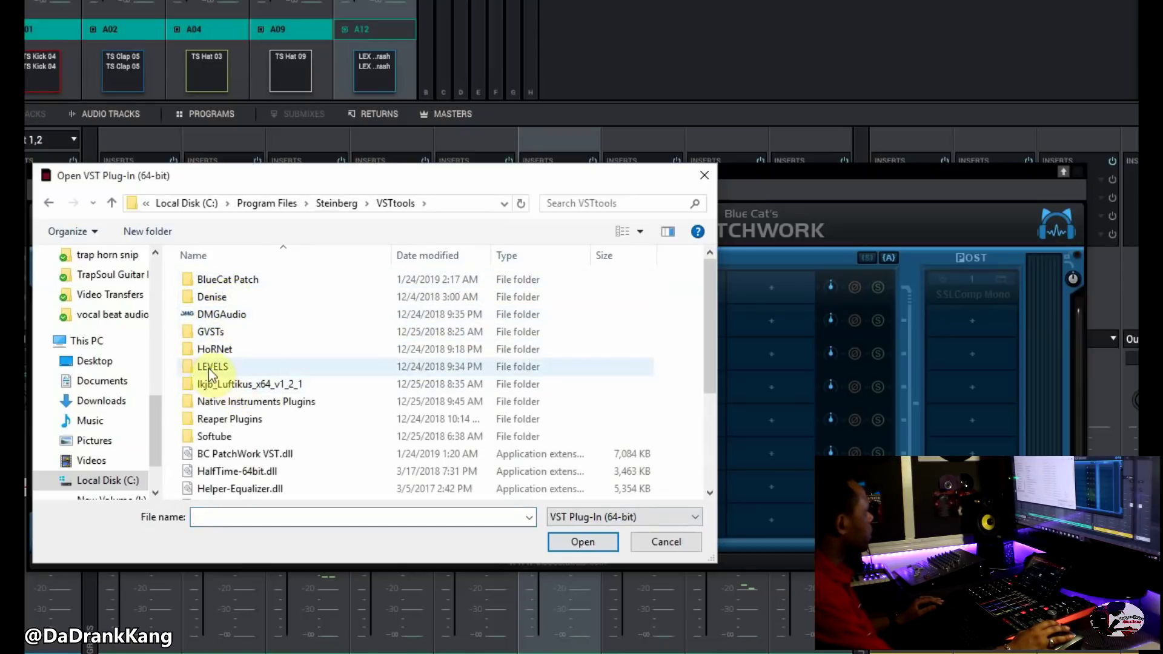
double_click(213, 349)
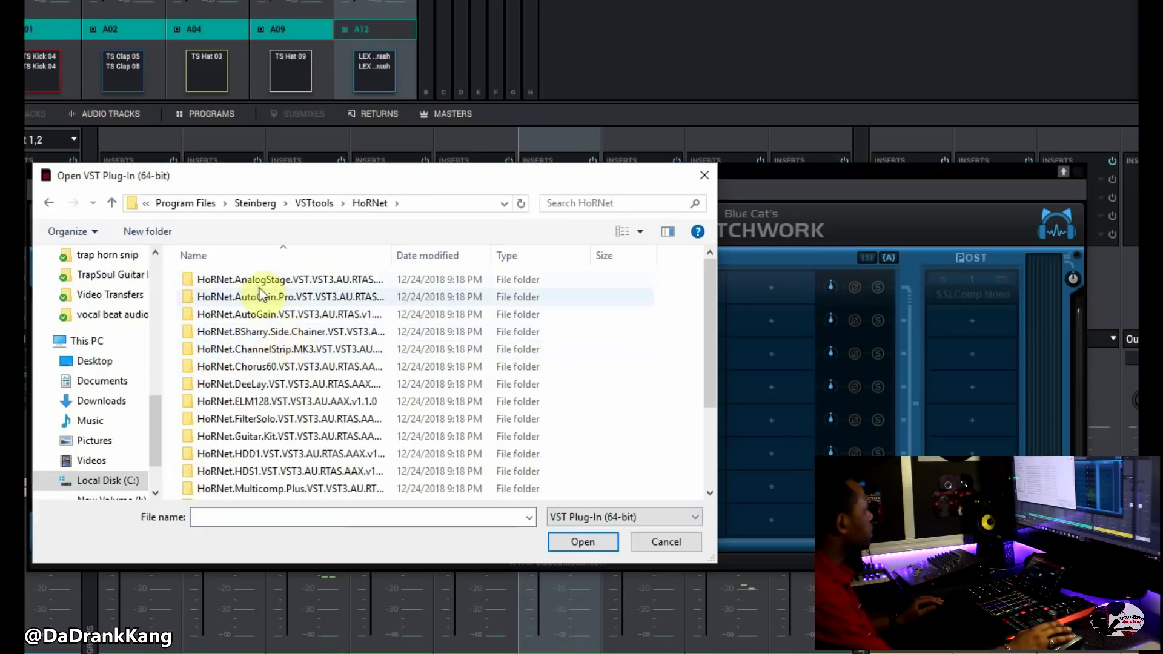
left_click(112, 203)
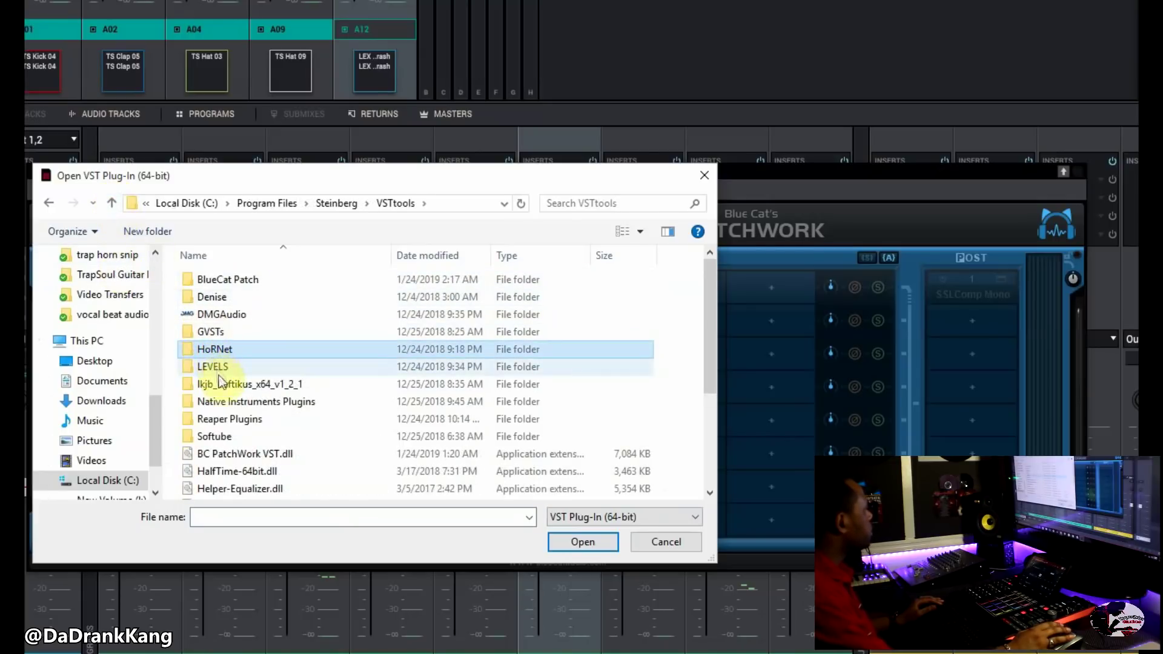
double_click(212, 367)
double_click(219, 283)
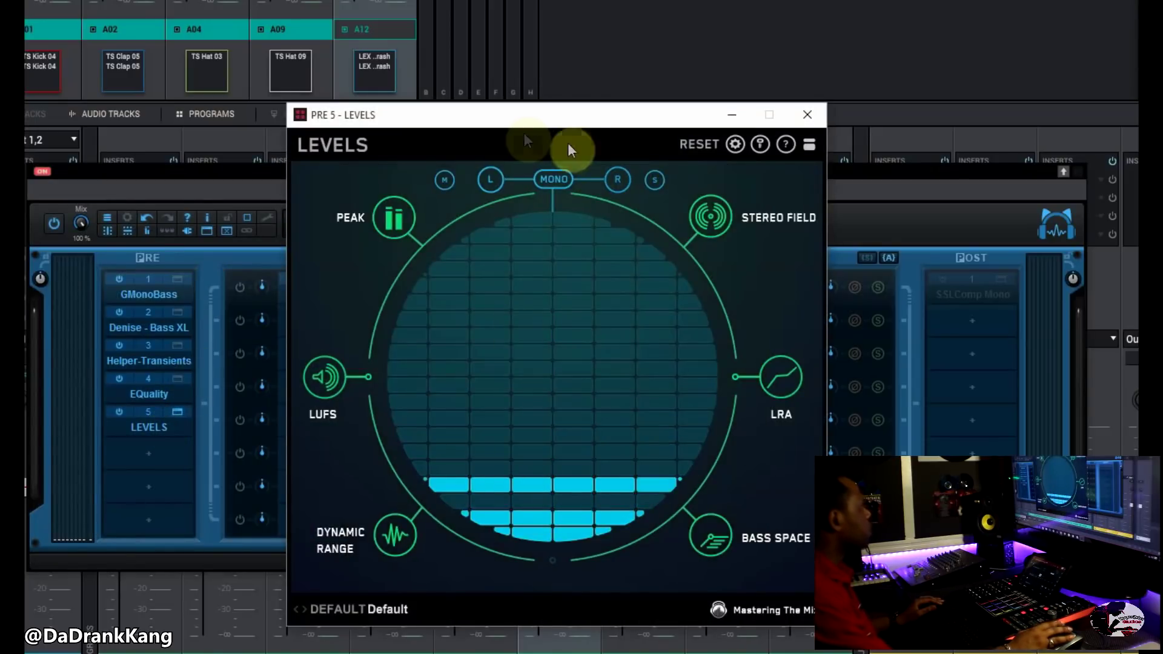
left_click_drag(495, 116, 376, 121)
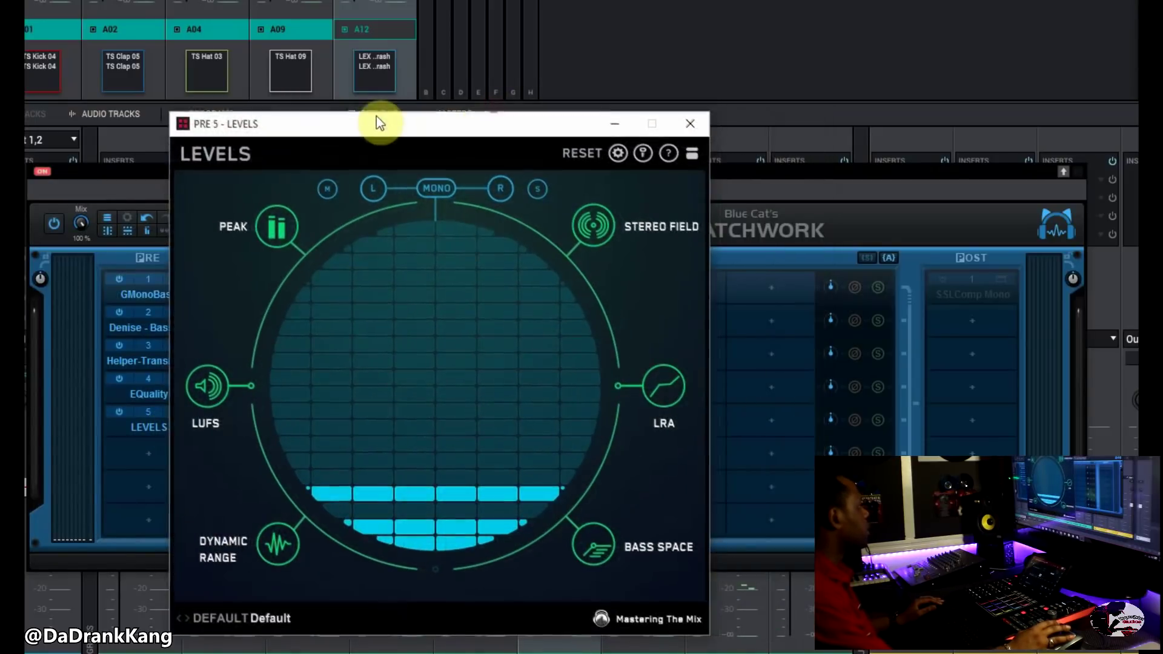
left_click(688, 125)
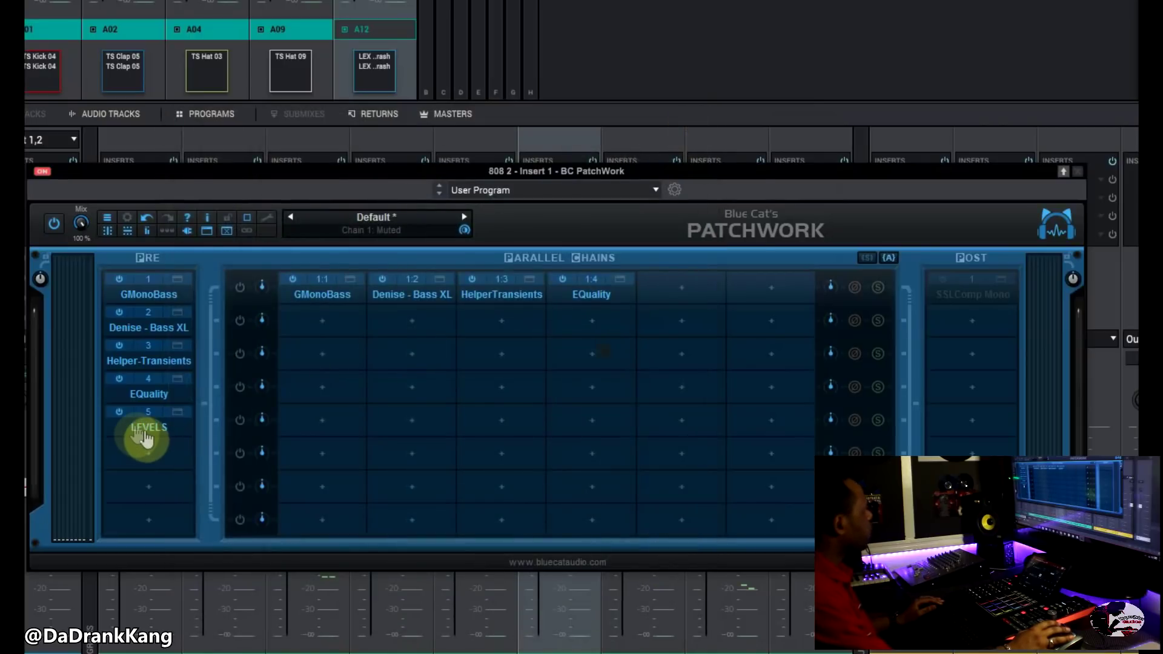
Activate the LEVELS pre plug-in, then remove it from pre slot 5
left_click(119, 414)
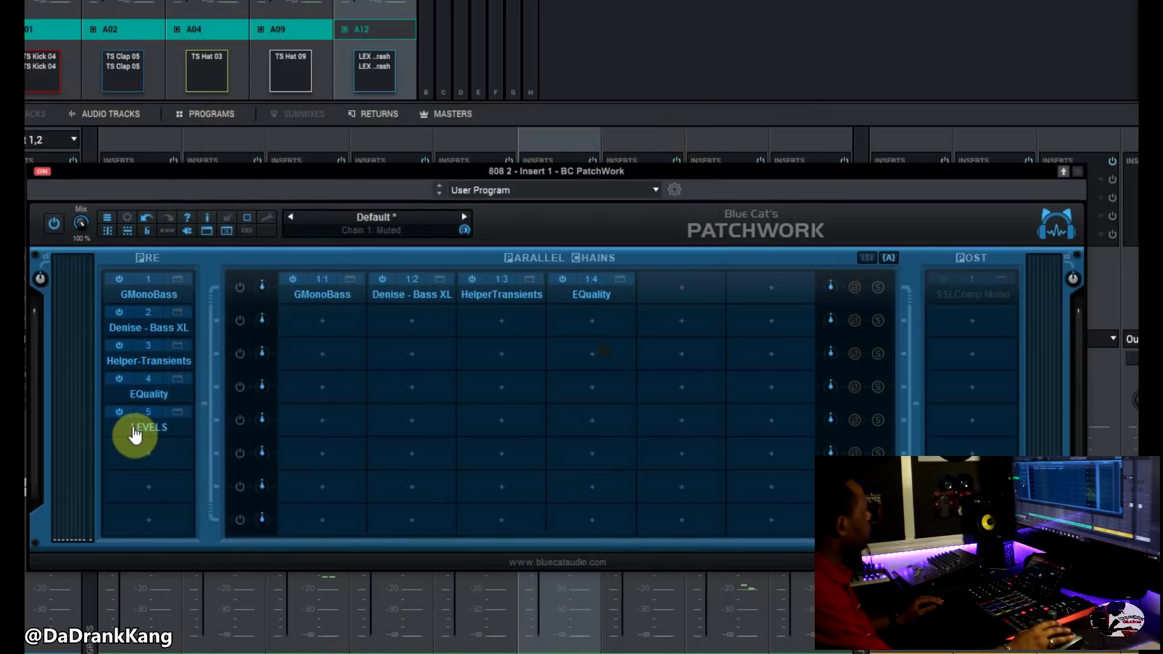
right_click(136, 433)
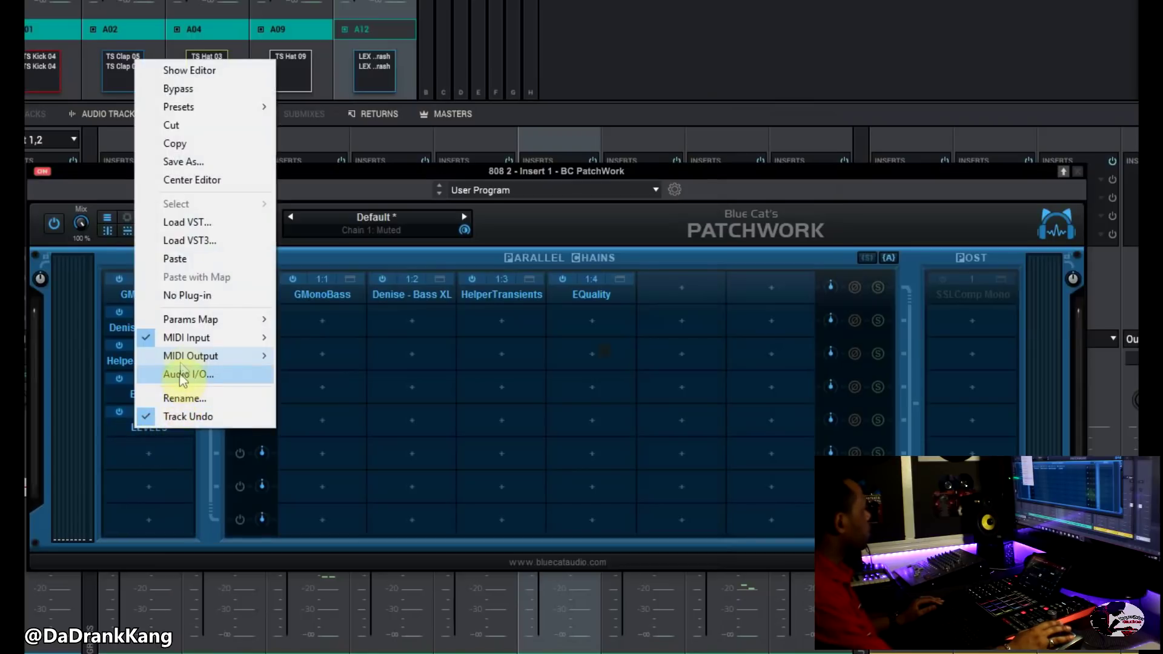
left_click(187, 295)
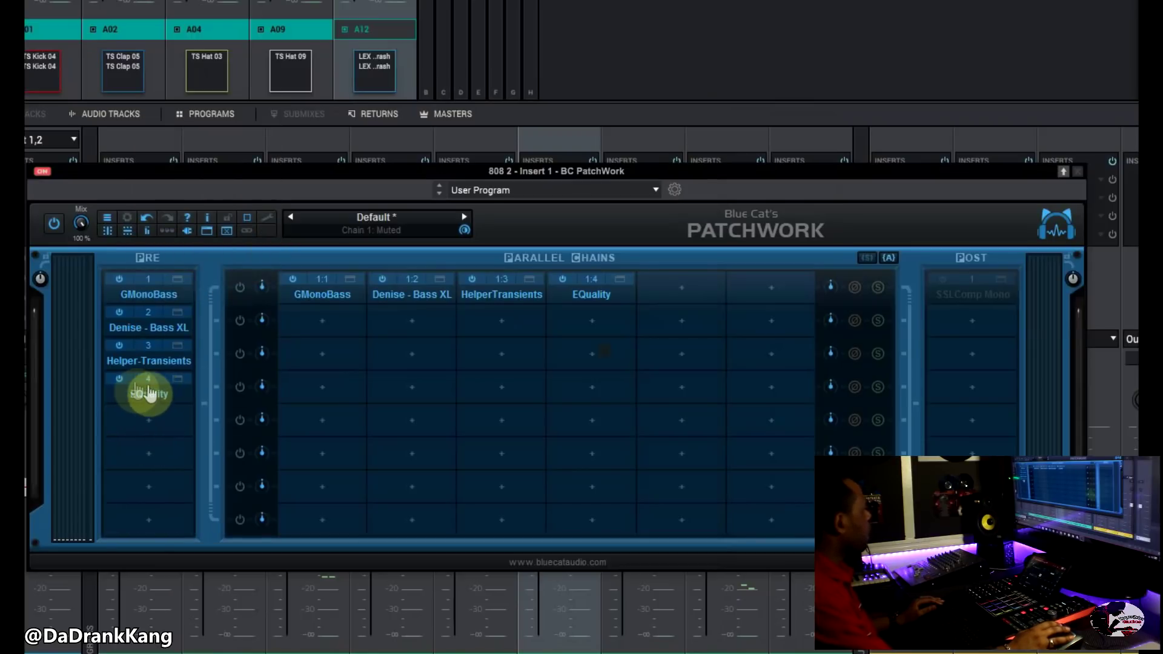
Paste a copy of EQuality into pre slot 5, close its editor, then set the slot to No Plug-in
right_click(140, 400)
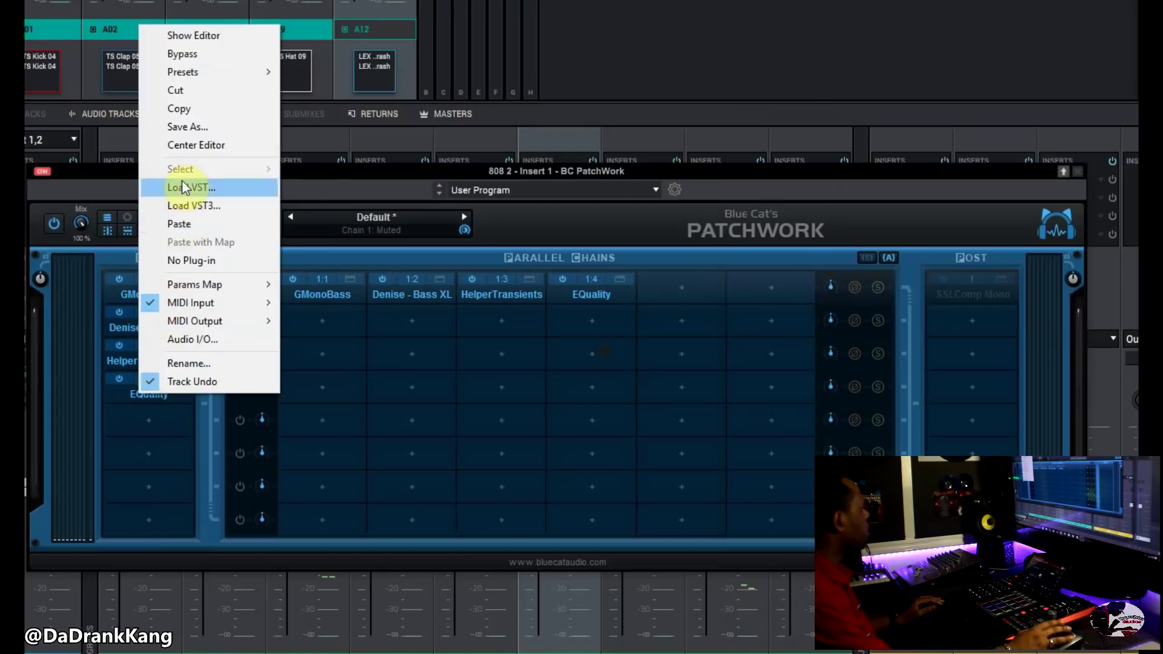
left_click(178, 109)
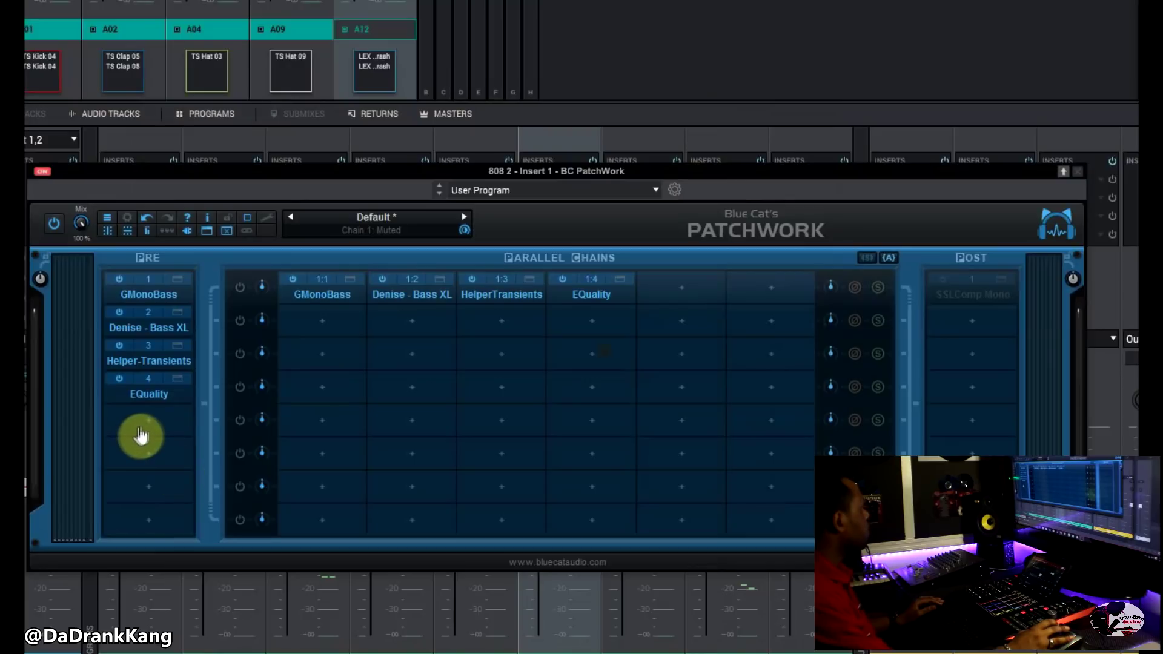
right_click(142, 431)
left_click(152, 491)
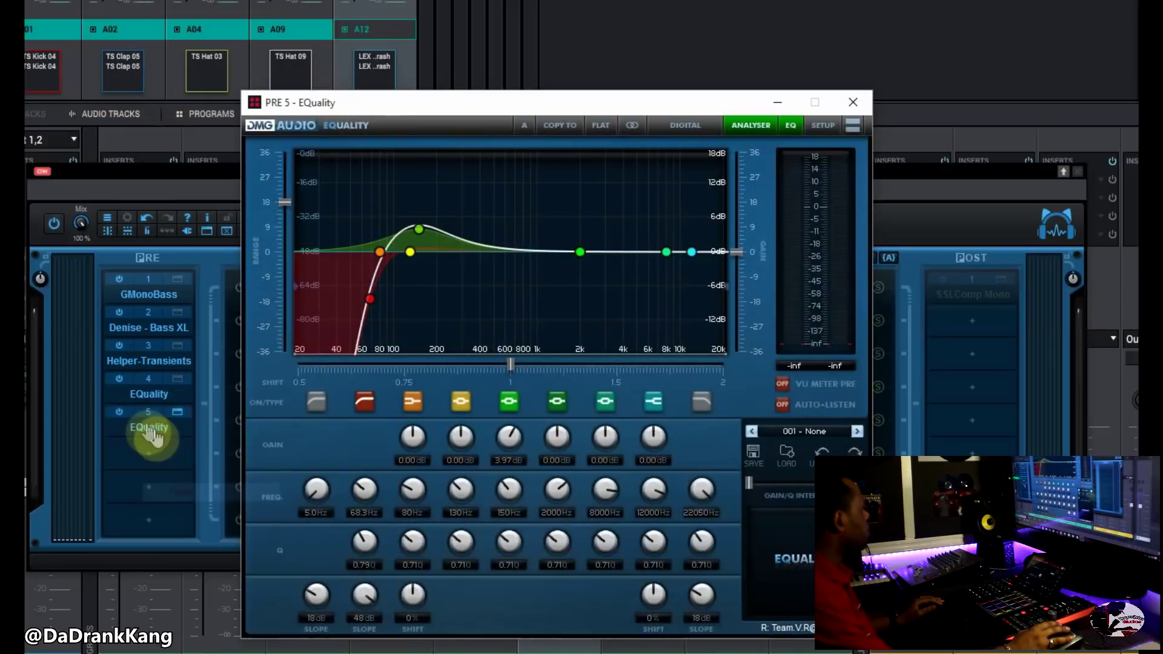
left_click(853, 102)
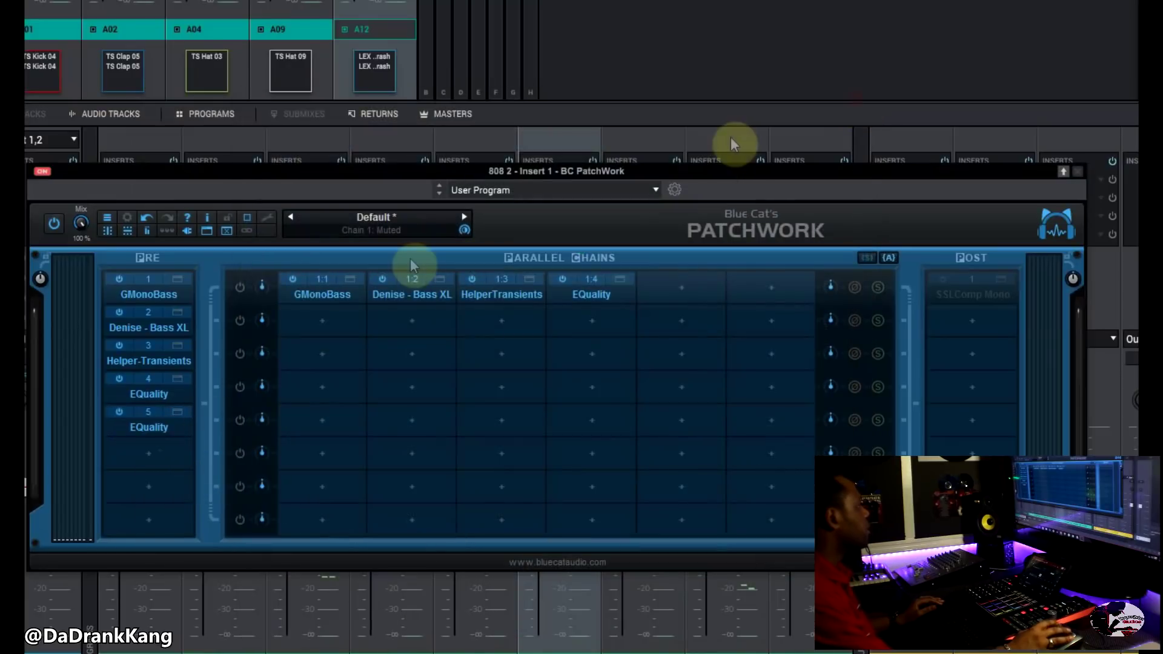
right_click(154, 439)
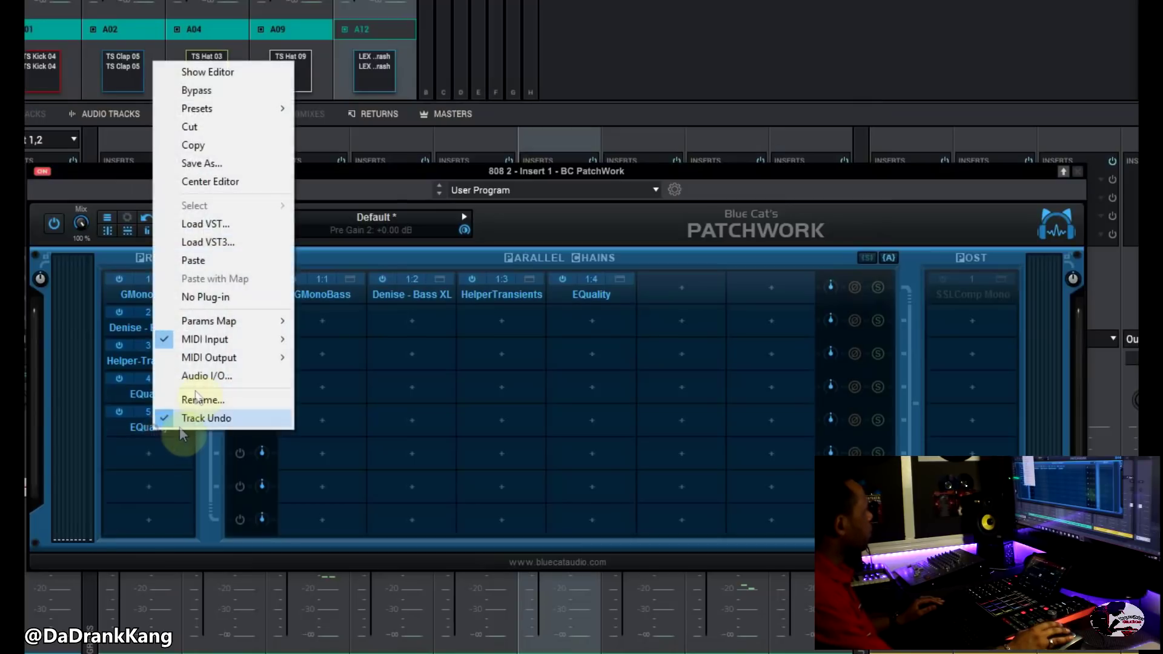
left_click(212, 297)
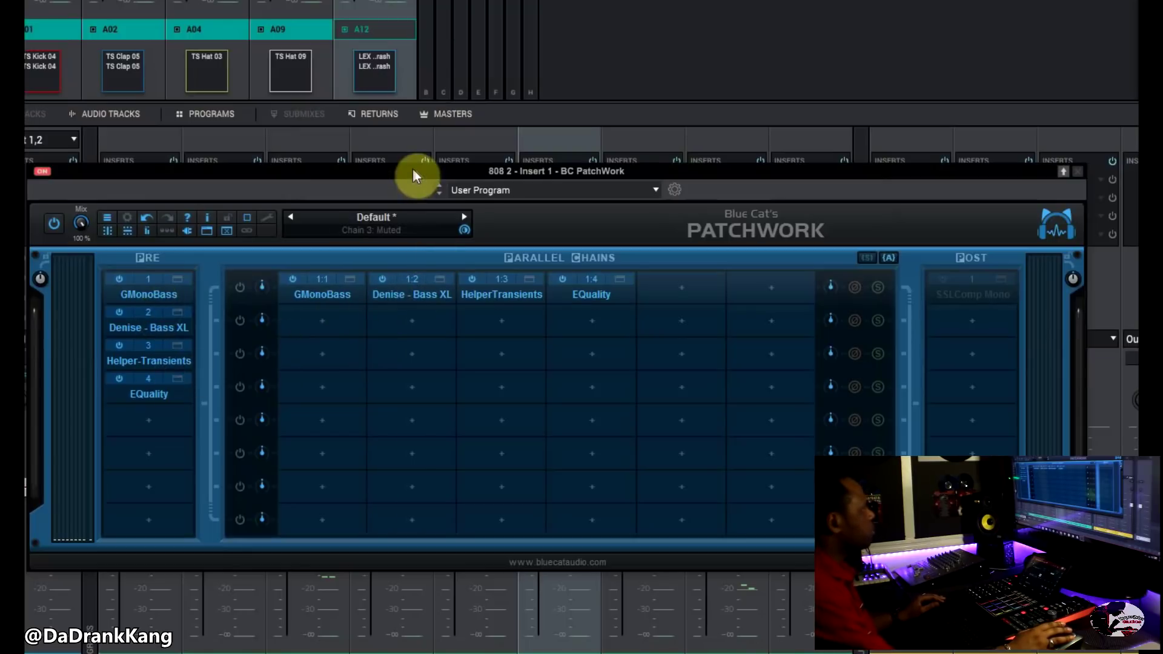
left_click_drag(417, 172, 434, 162)
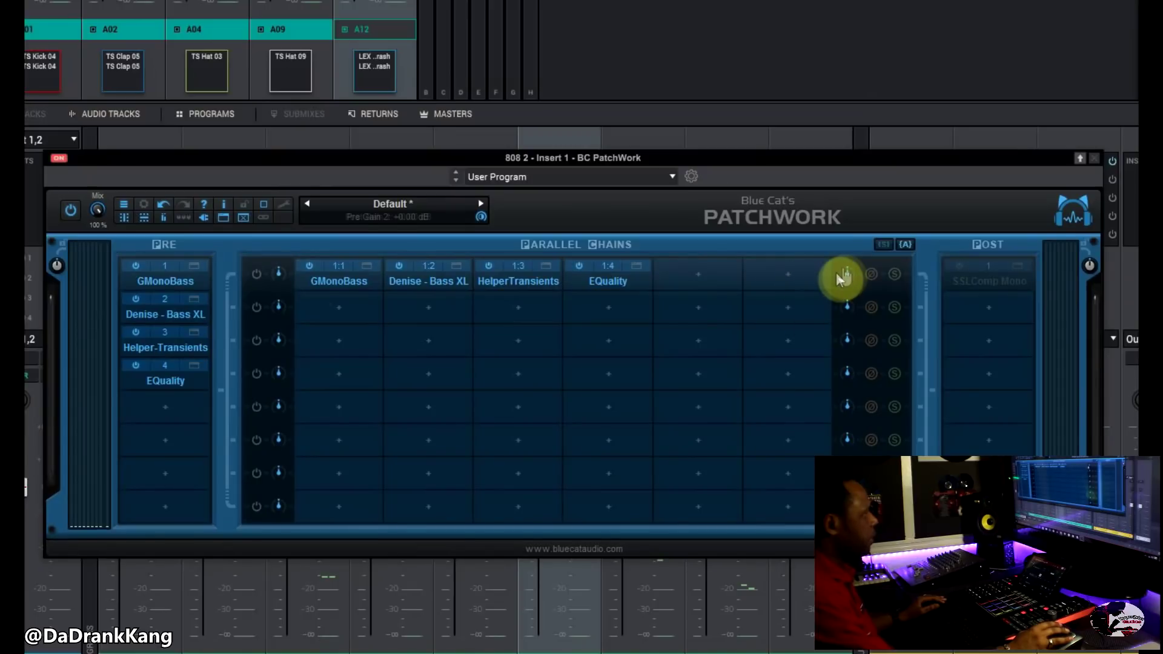
left_click_drag(848, 285, 858, 262)
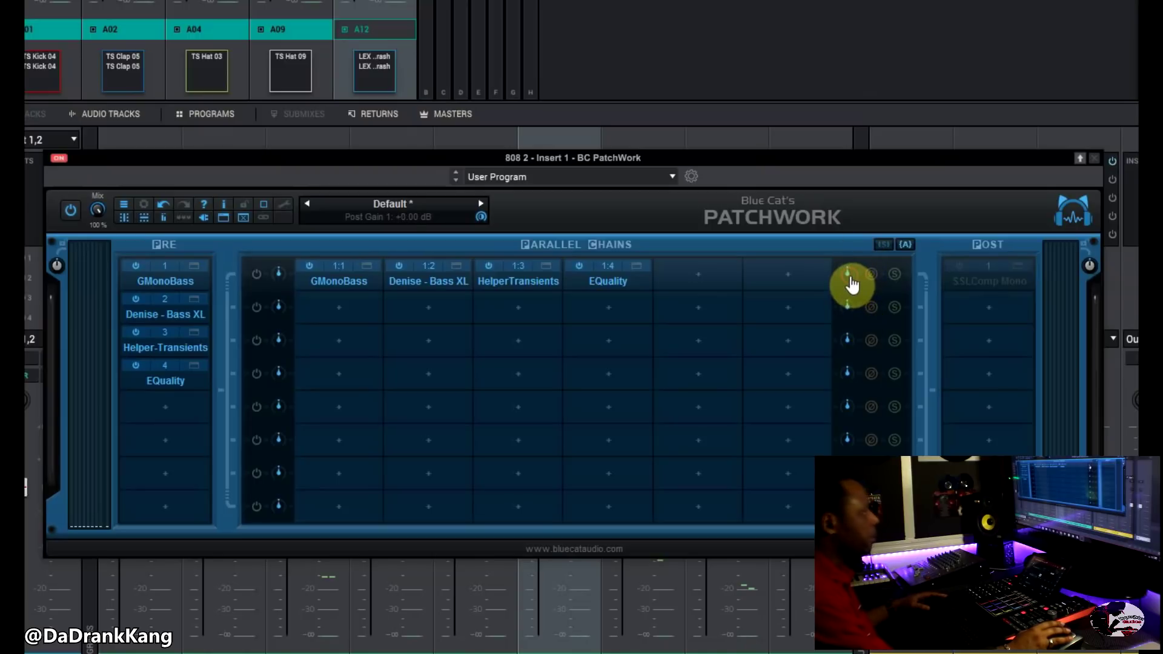
left_click(895, 275)
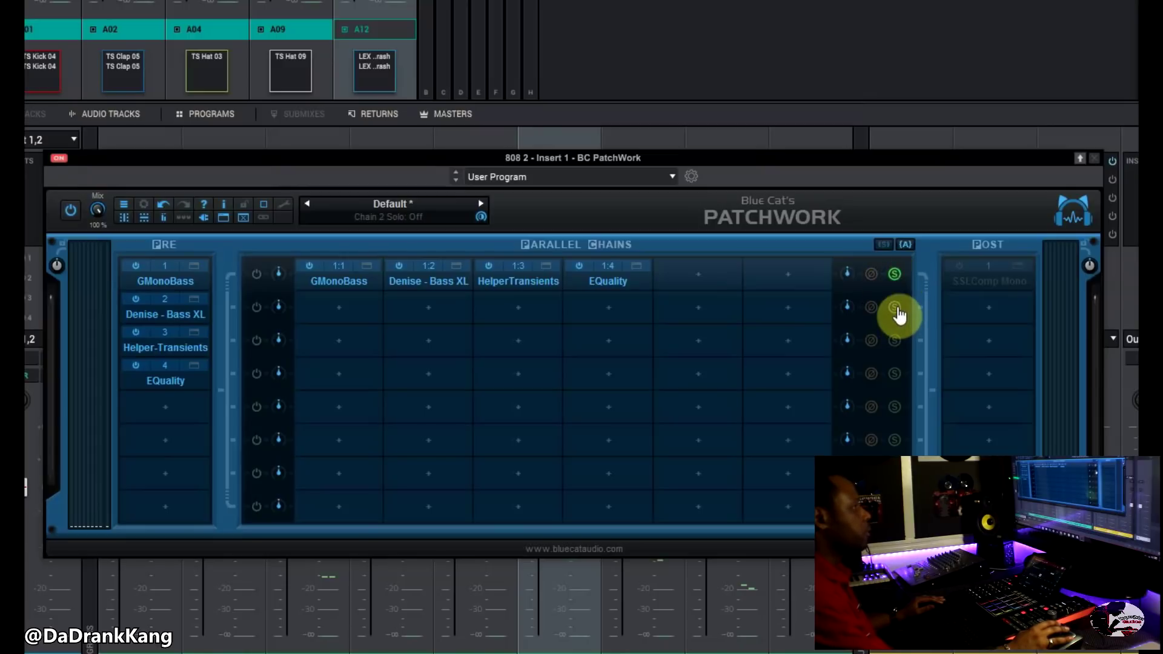
left_click(894, 340)
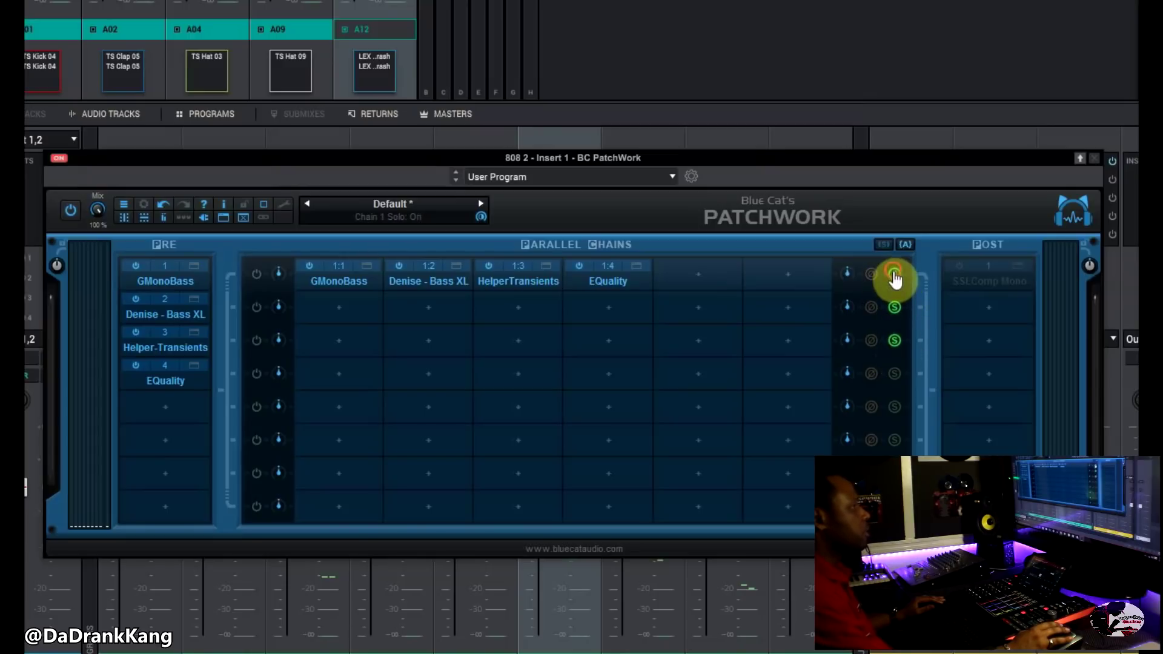
left_click(894, 275)
left_click(897, 308)
left_click(896, 308)
left_click(894, 340)
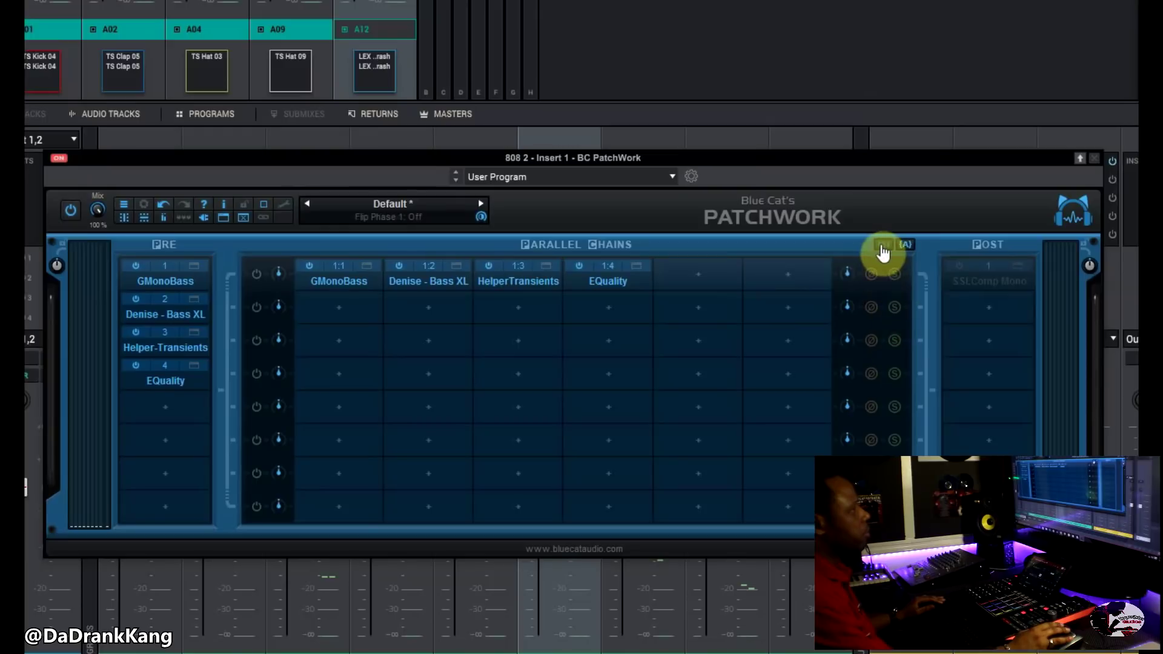
left_click(894, 273)
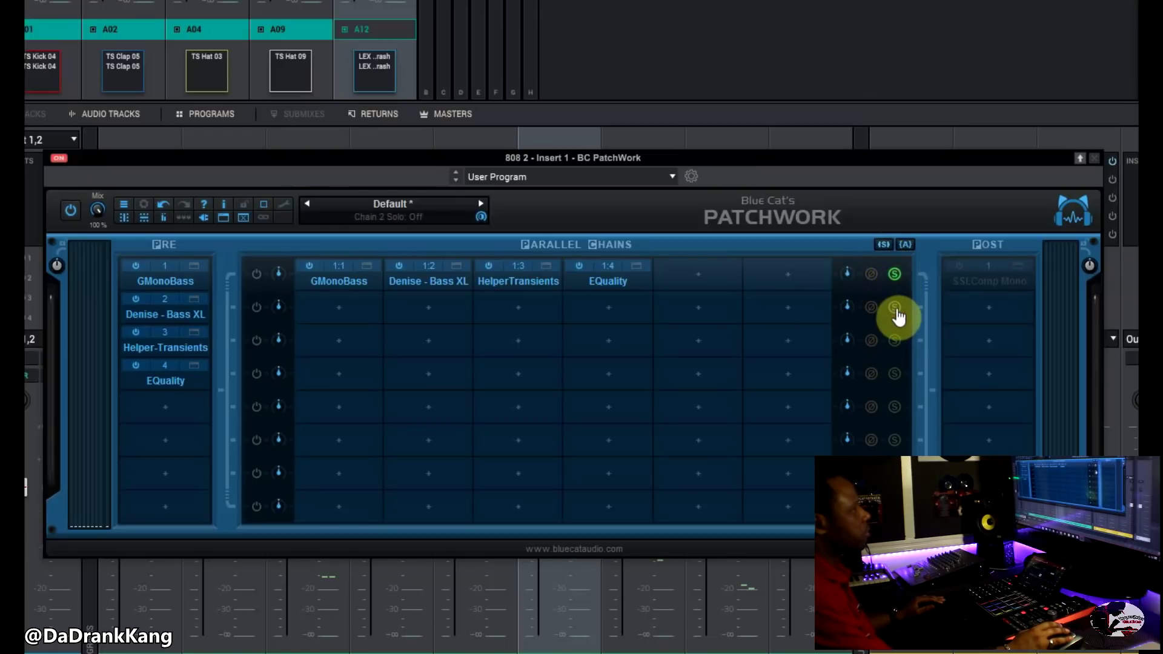
left_click(895, 307)
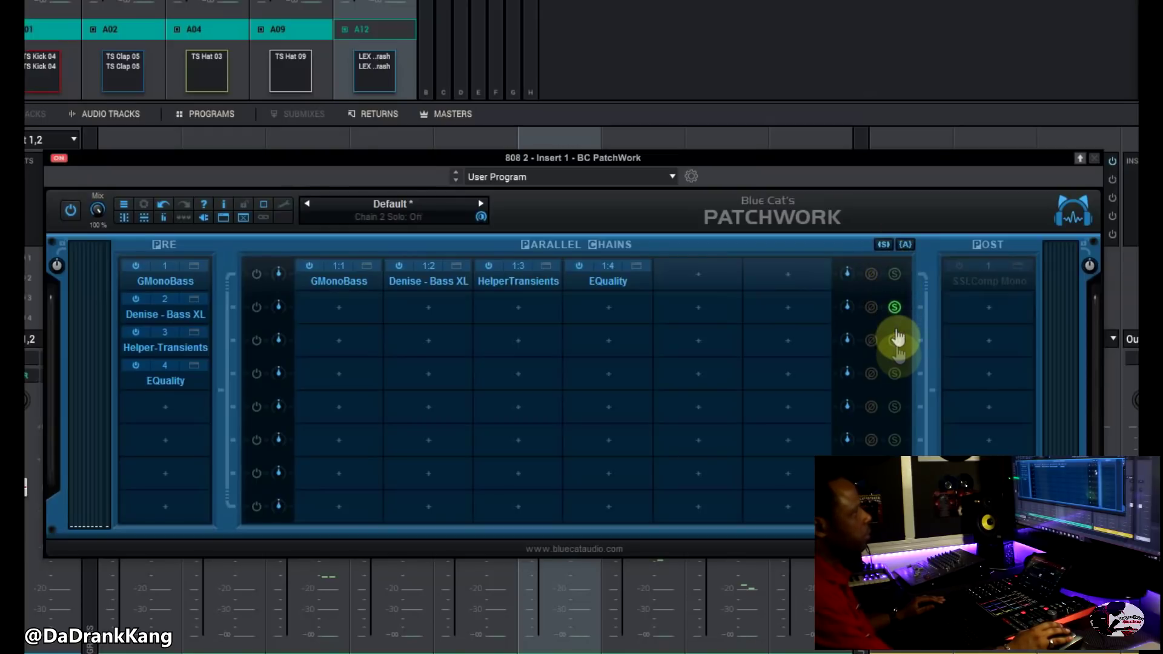
left_click(895, 340)
left_click(895, 373)
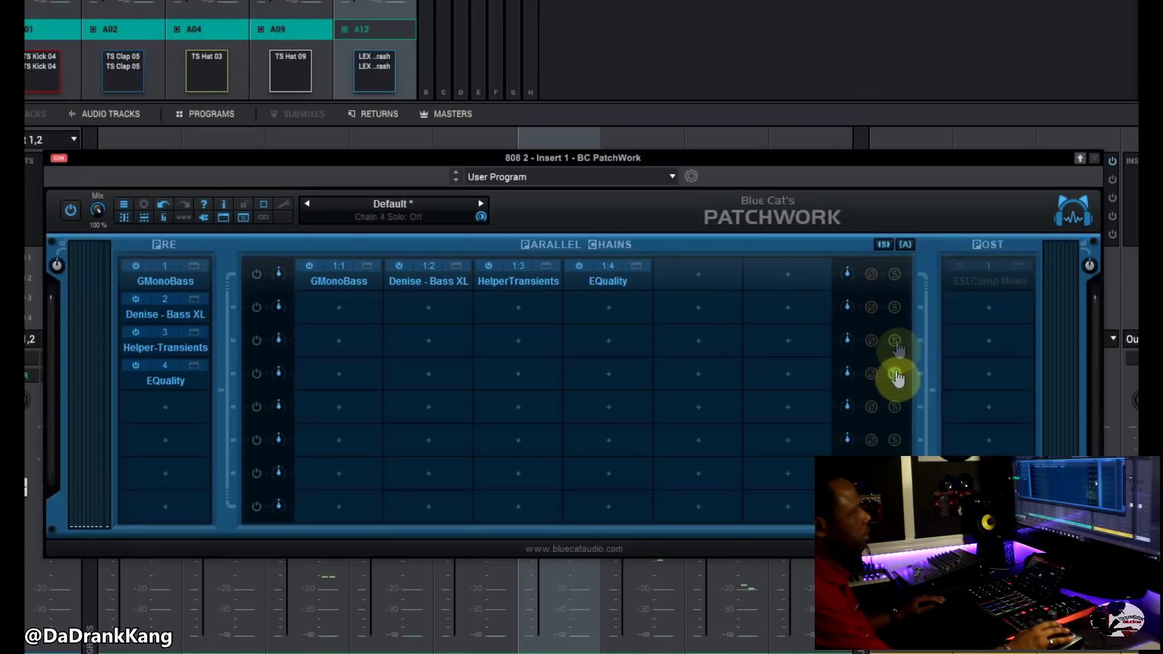
left_click(895, 309)
left_click(884, 245)
left_click(894, 273)
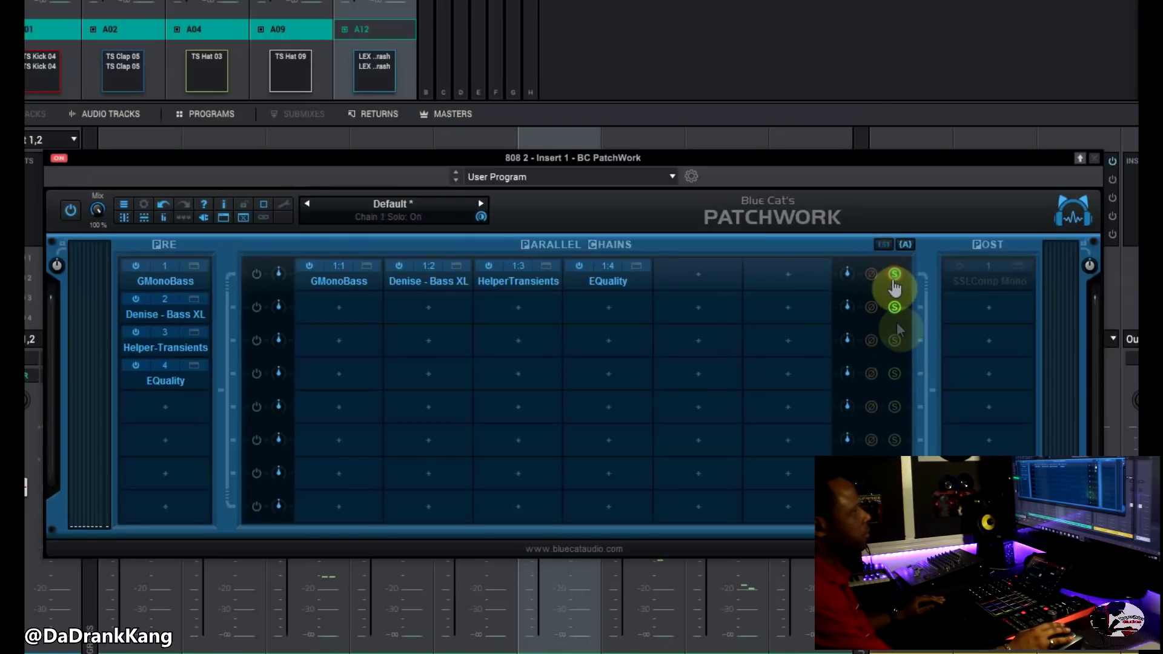
left_click(895, 373)
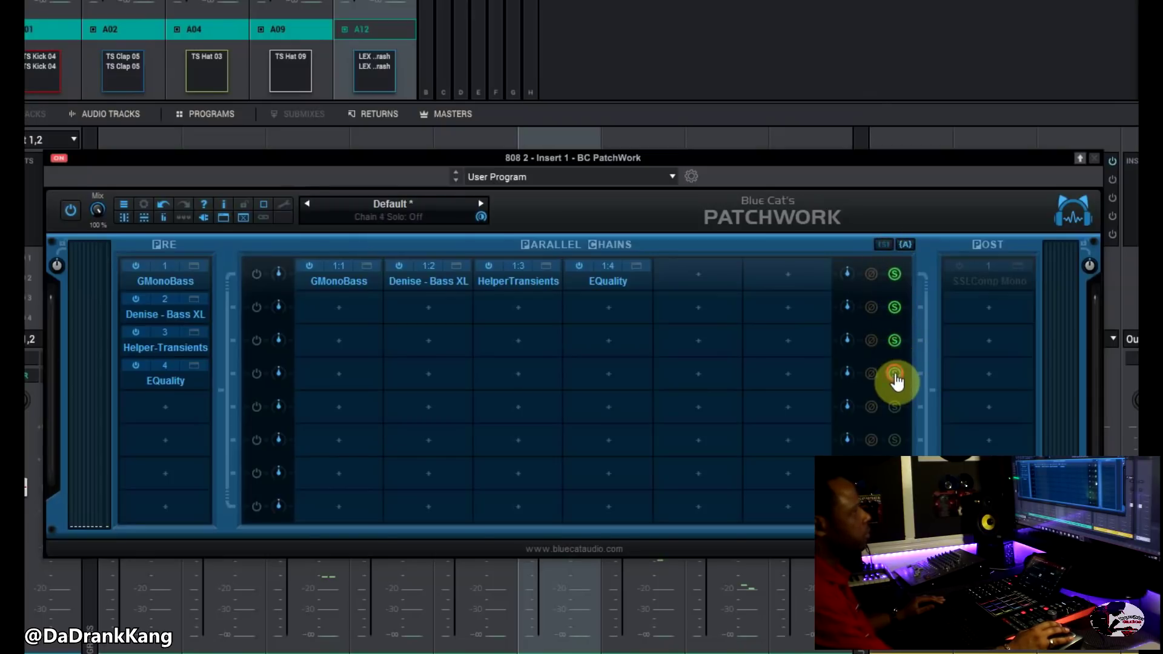
left_click(895, 308)
left_click(895, 373)
left_click(894, 279)
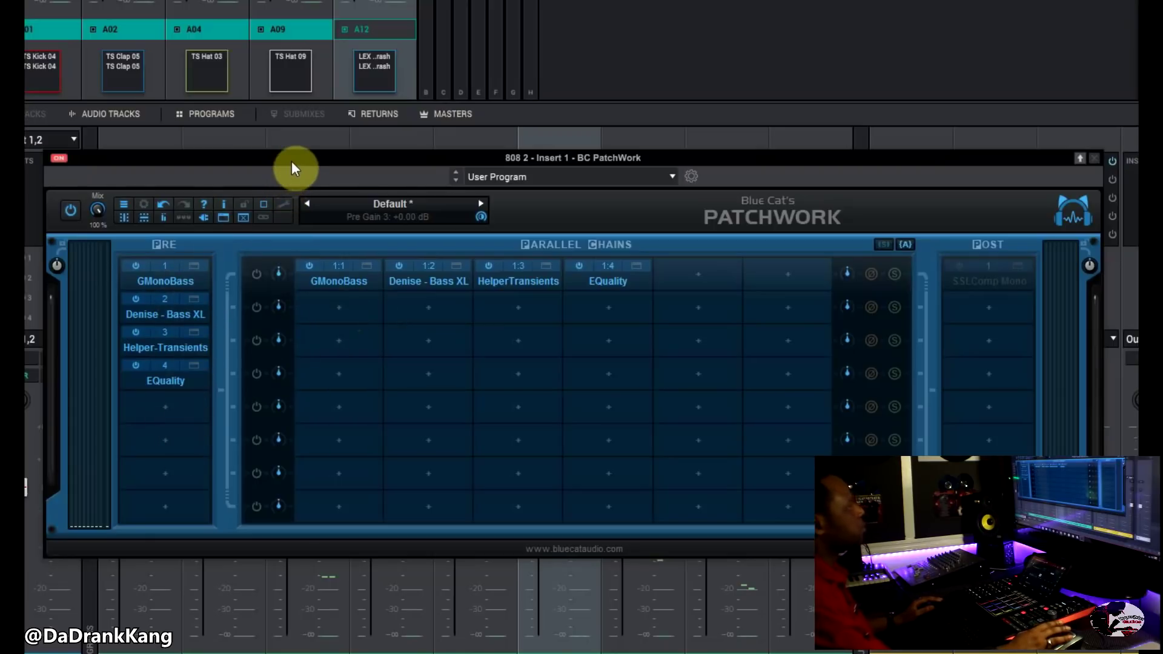
Close the PatchWork window and select the 808 2, then the 808 1, channel
left_click_drag(292, 161, 281, 129)
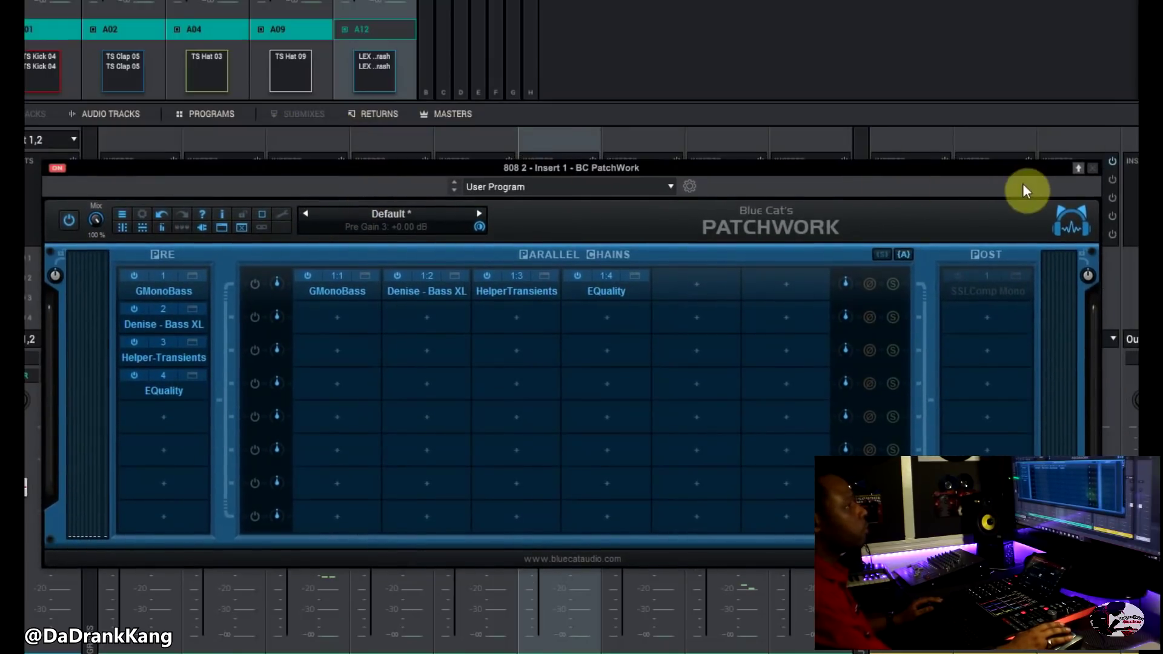
left_click(1091, 169)
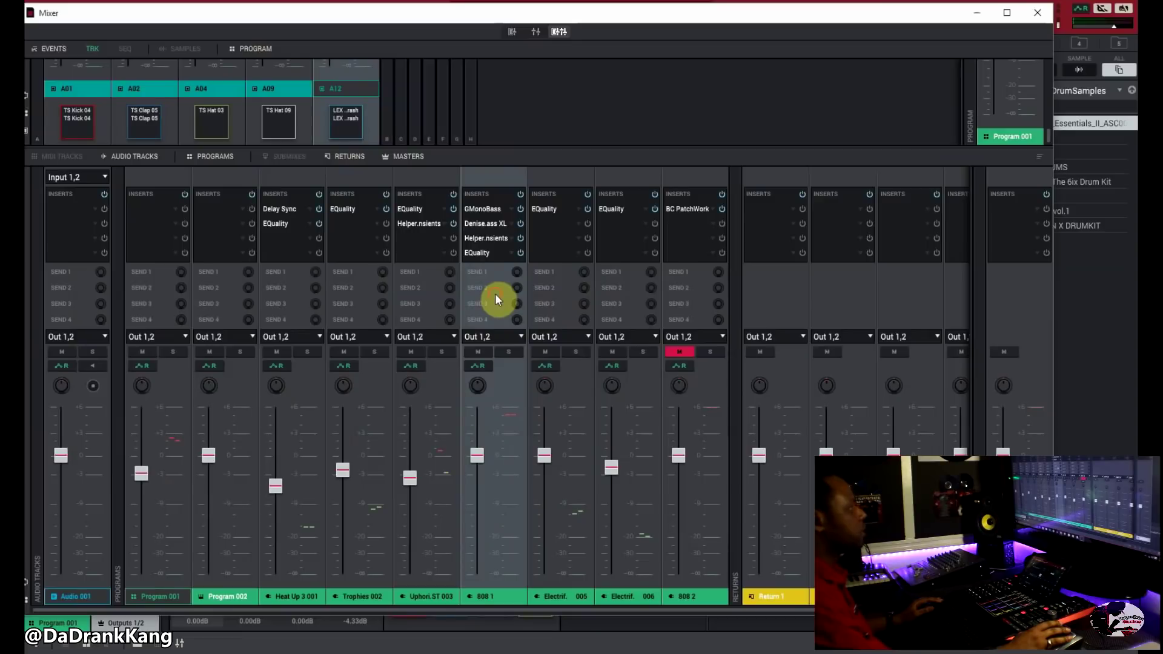
left_click(711, 379)
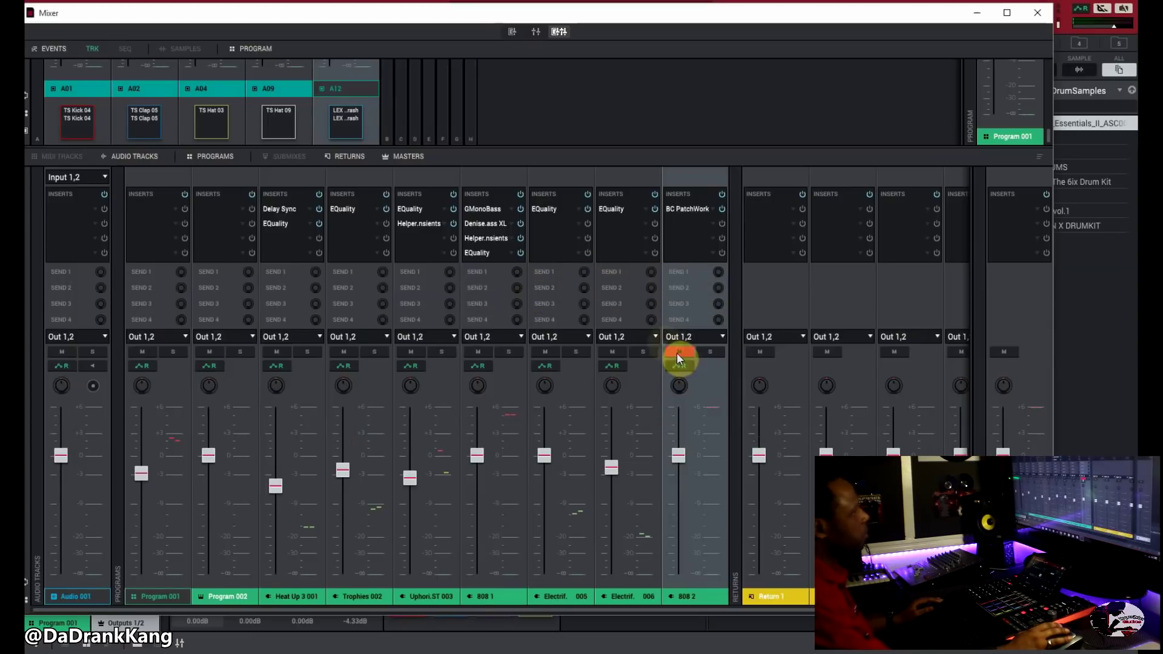
left_click(503, 289)
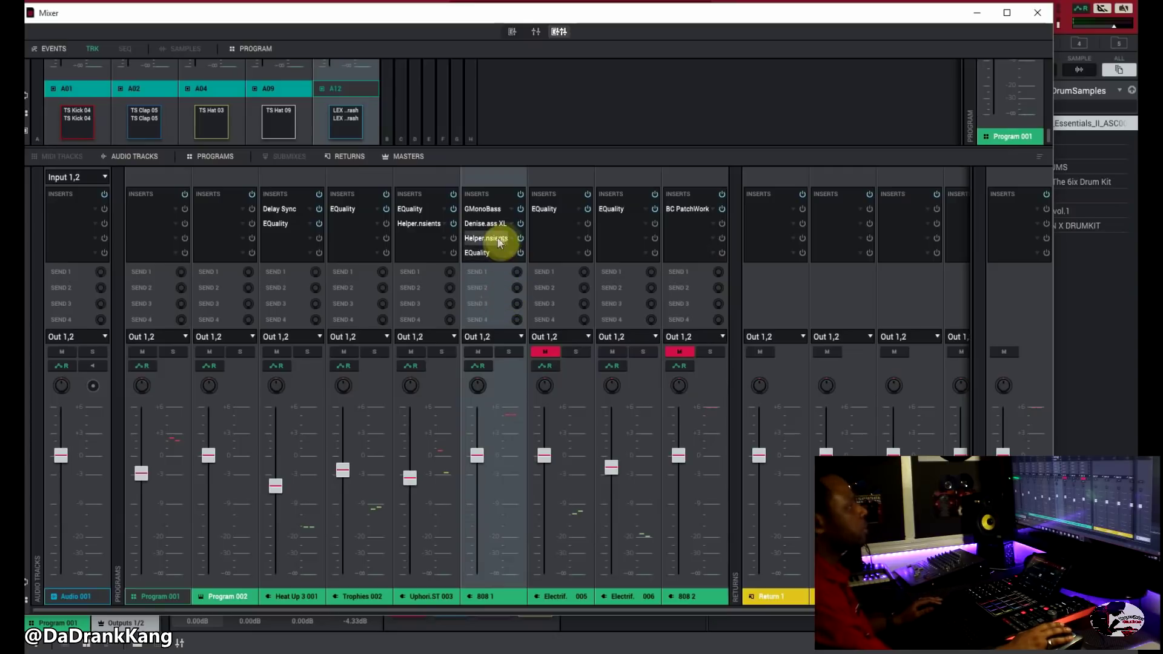
Play the beat with 808 2 unmuted and 808 1 muted, then reopen 808 2's PatchWork
mouse_move(518, 288)
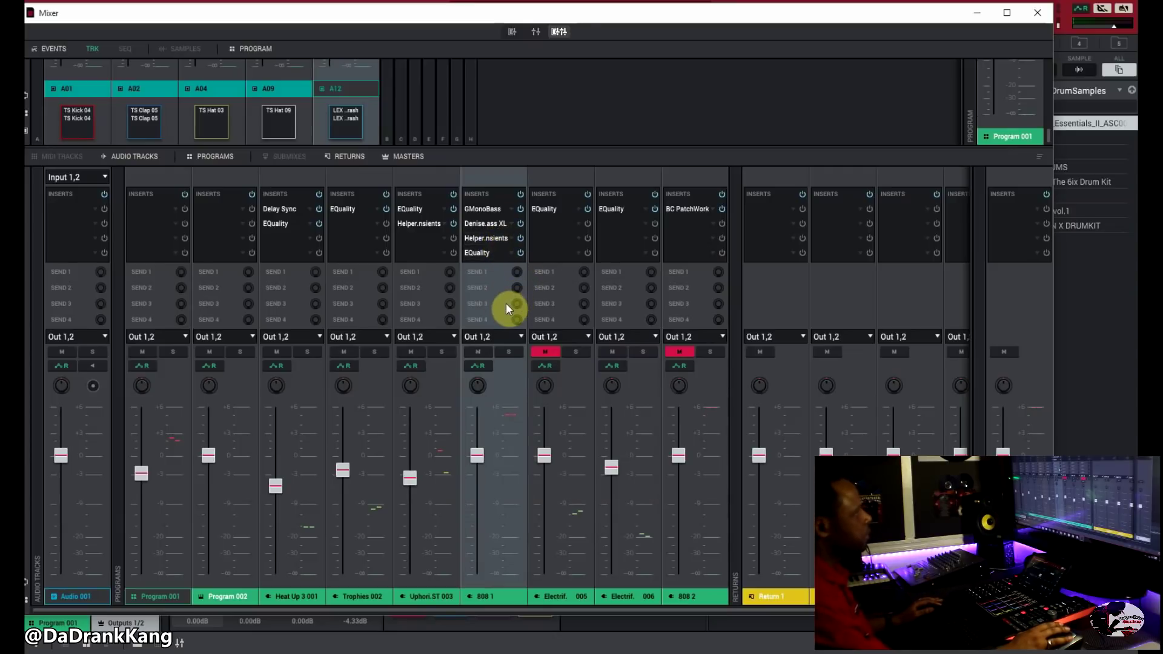
key("space")
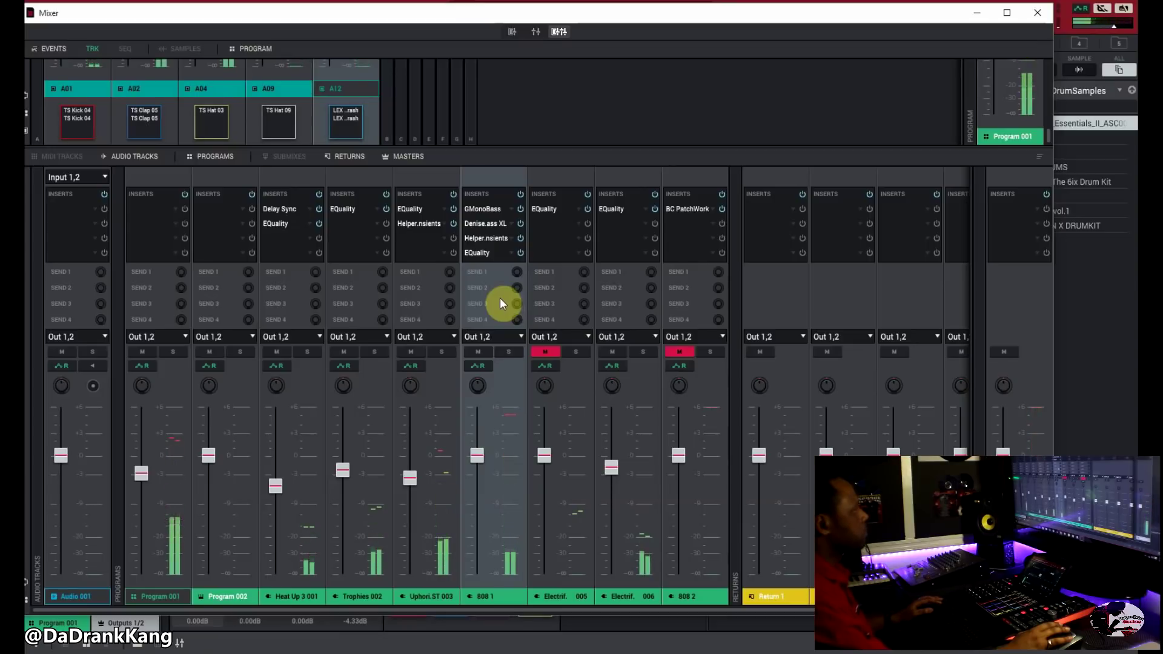
left_click(678, 351)
left_click(469, 353)
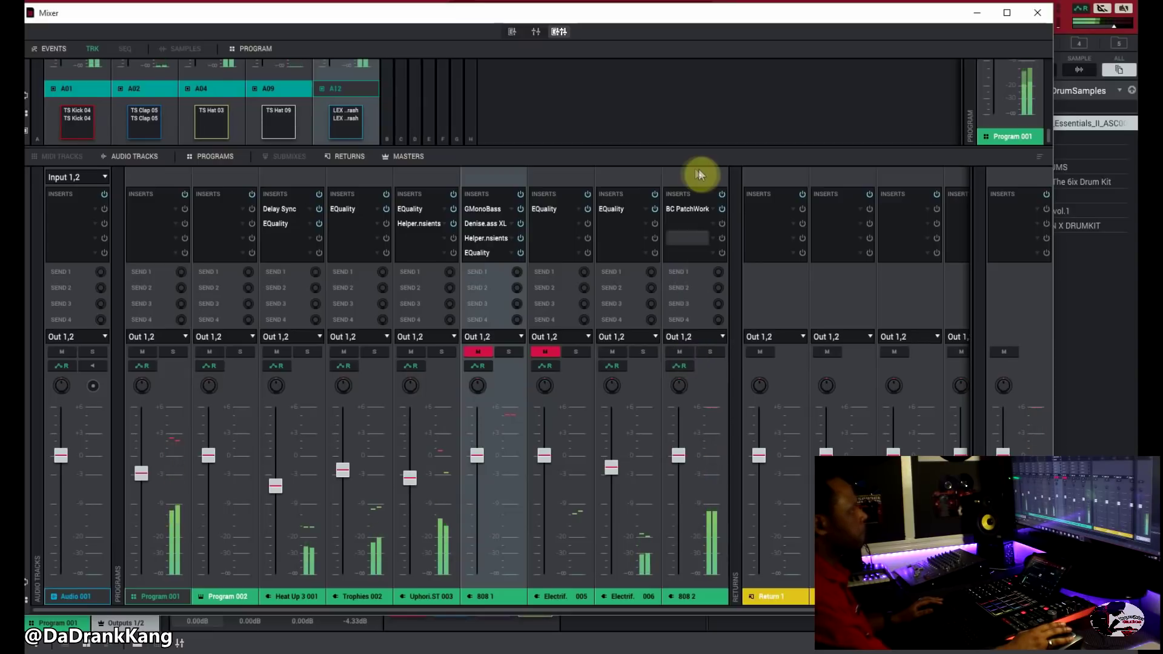
double_click(683, 209)
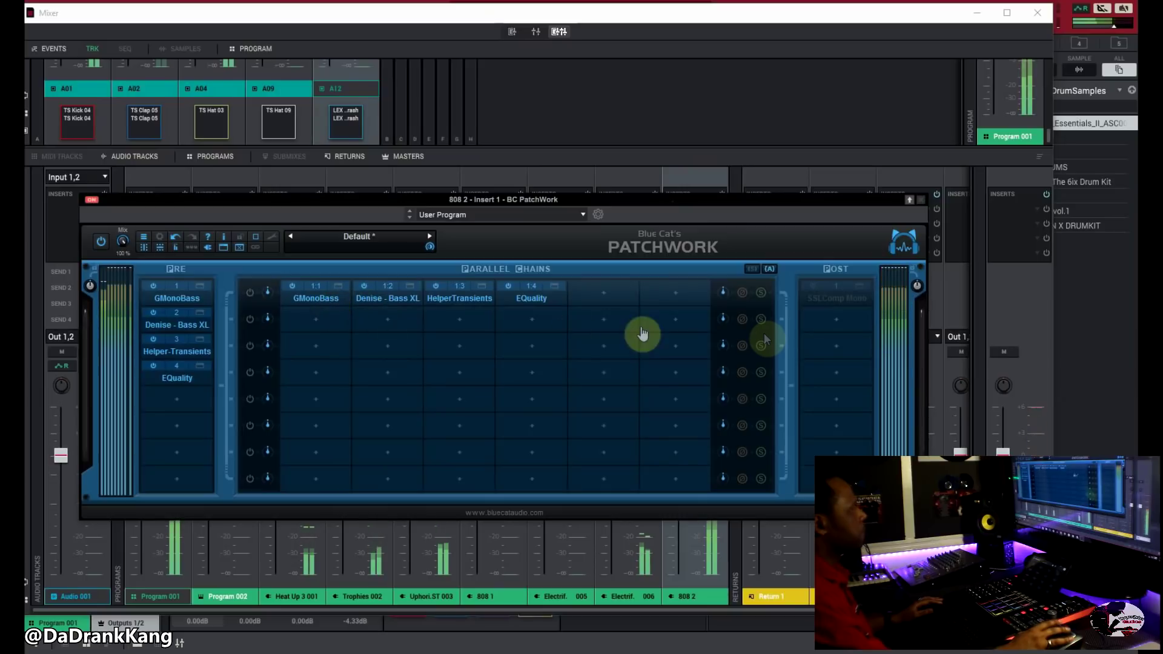
Place the 808 2 PatchWork window high over the mixer and bring up the first post slot's options
left_click_drag(737, 202, 696, 145)
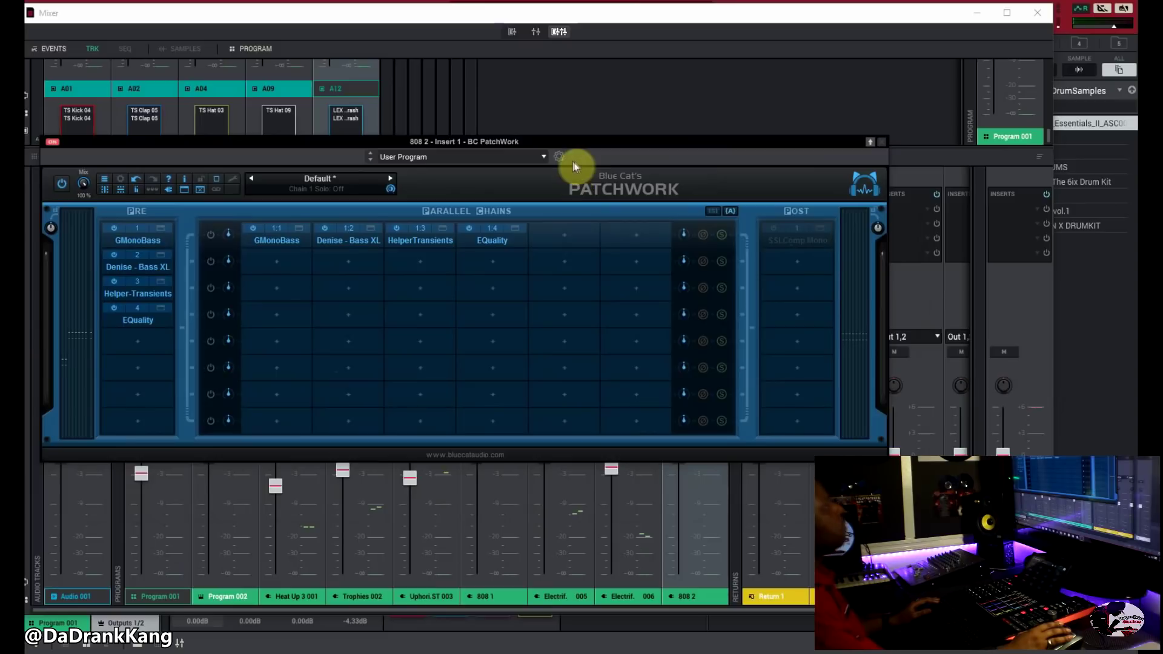
left_click_drag(573, 140, 600, 208)
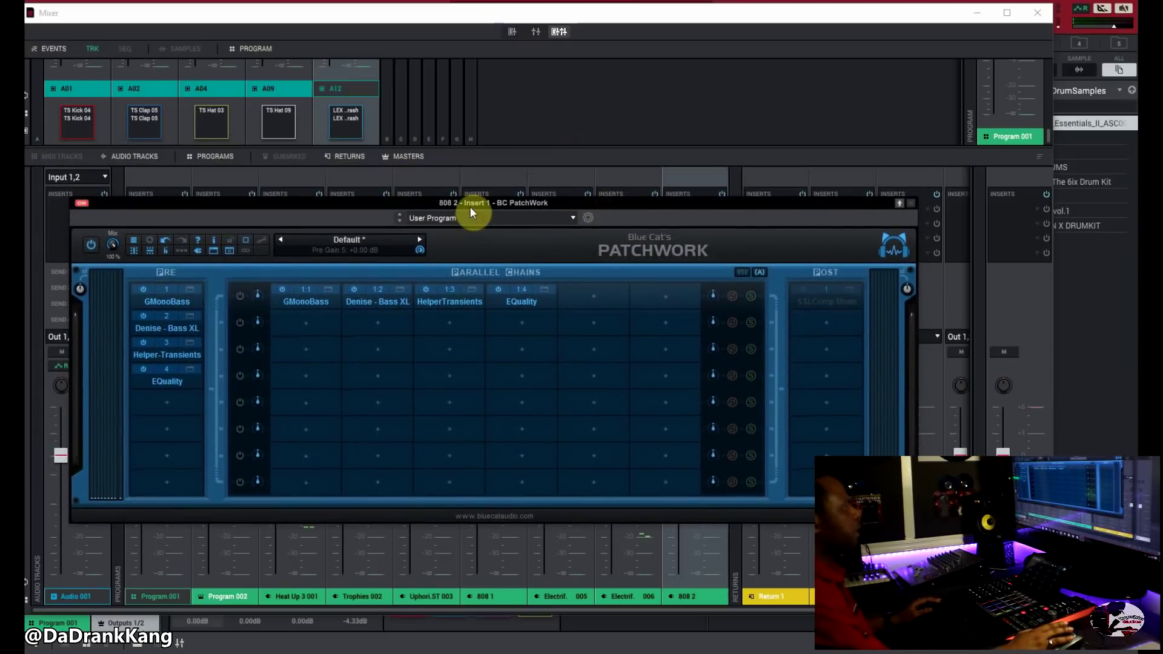
left_click_drag(470, 206, 478, 112)
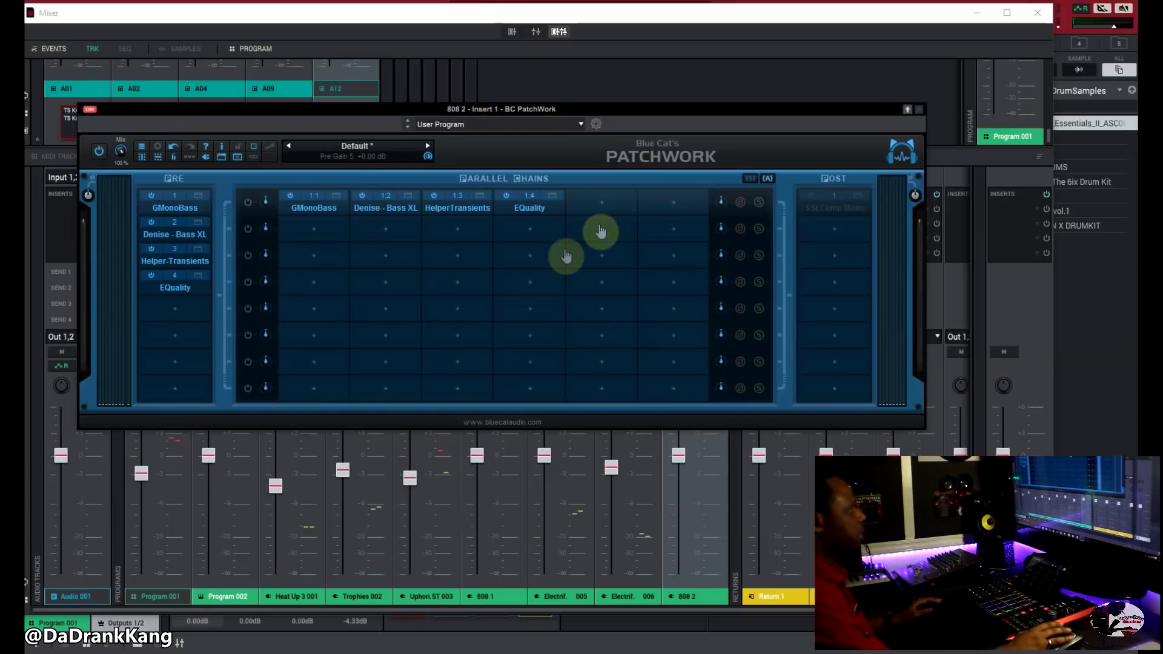
right_click(838, 215)
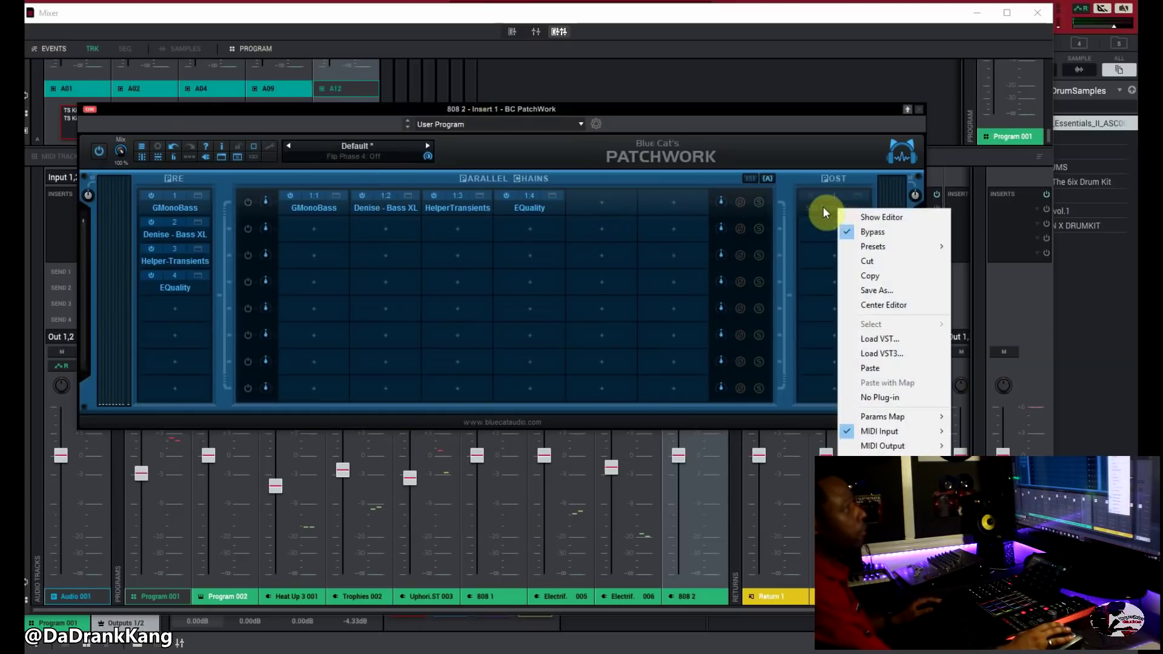
Bring up and dismiss the SSLComp Mono post slot's options menu
left_click(824, 213)
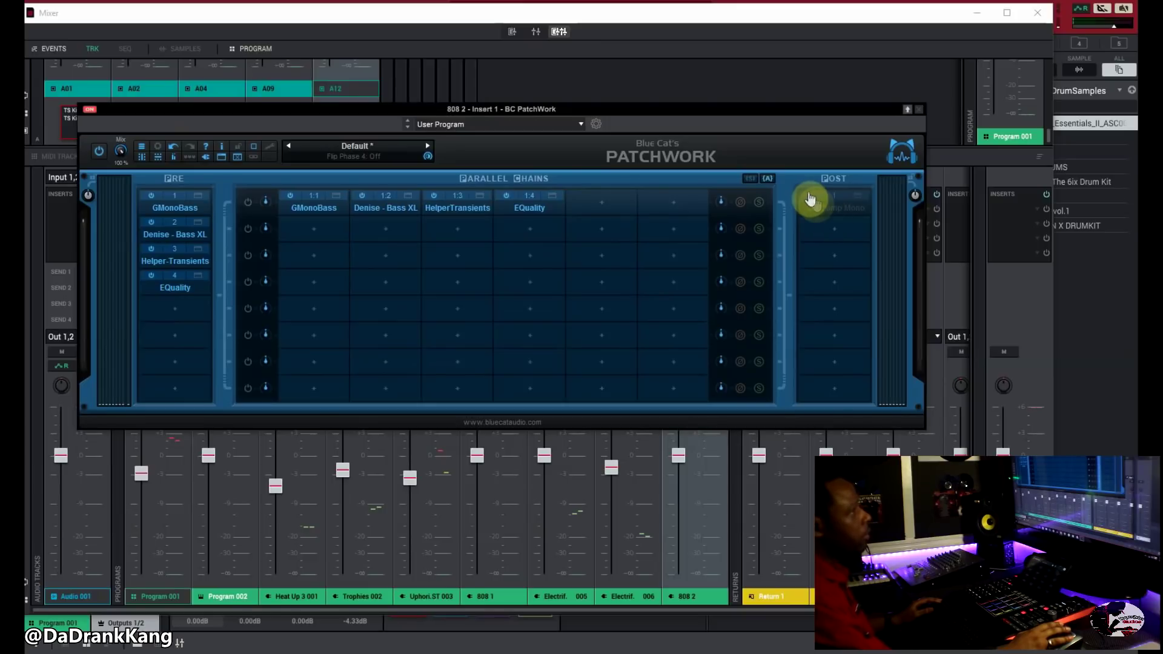
right_click(824, 211)
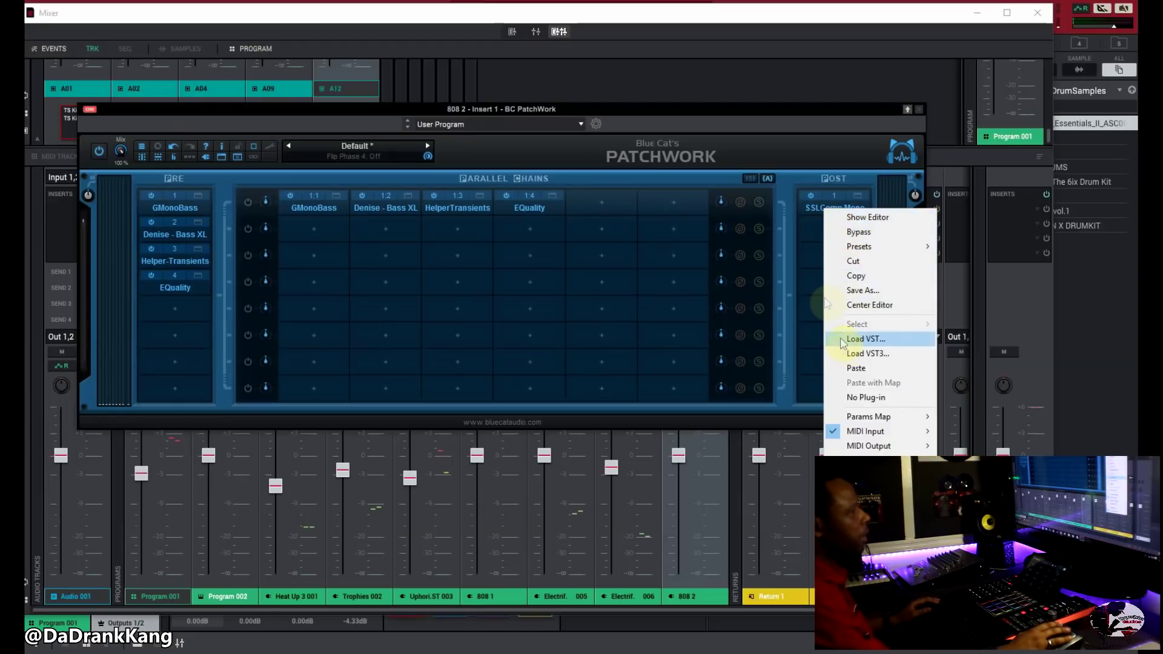
left_click(812, 285)
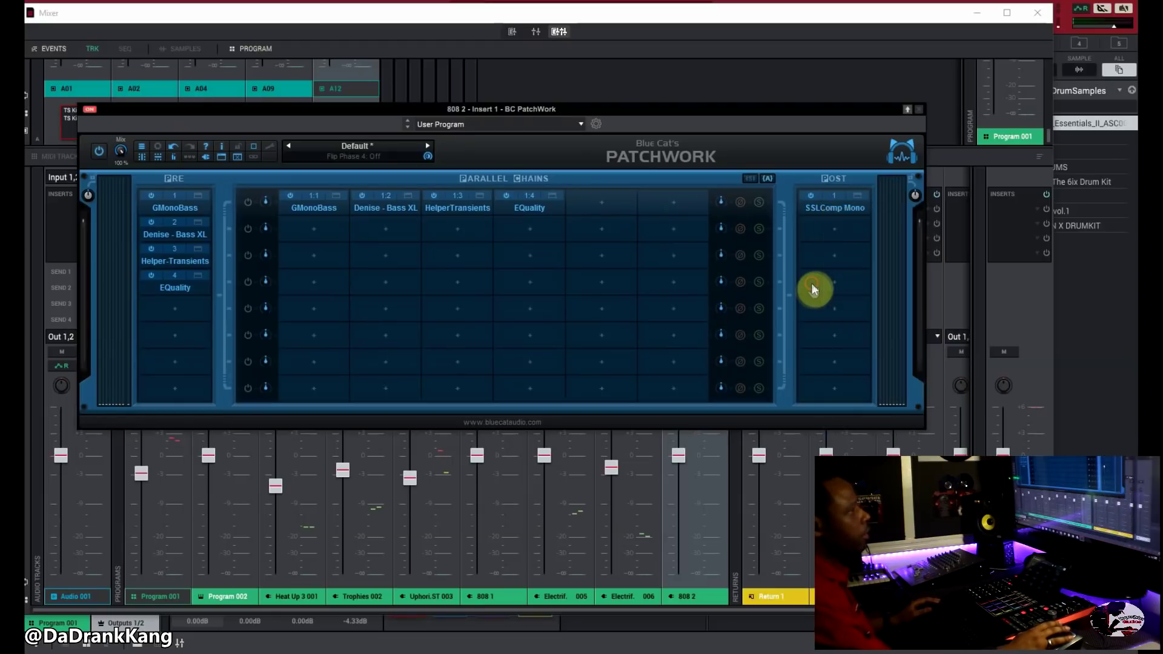
right_click(827, 212)
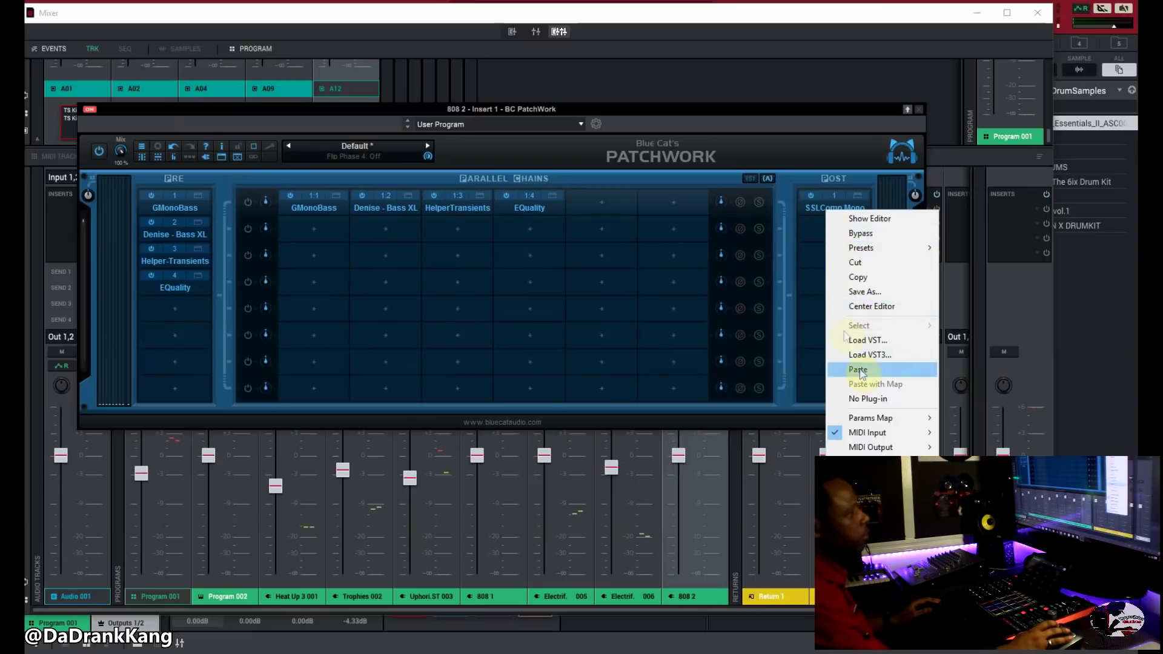
left_click(808, 311)
Open, move and close the SSLComp Mono editor, then choose Load VST for the second post slot
left_click(852, 207)
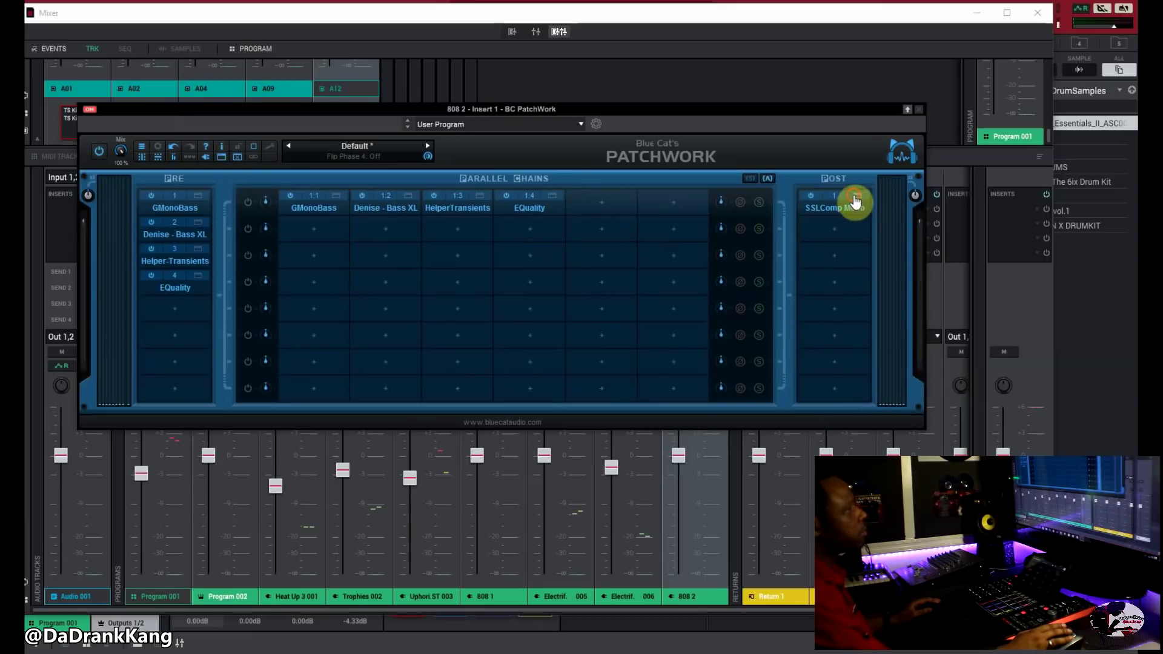
left_click(724, 224)
left_click_drag(671, 176, 595, 129)
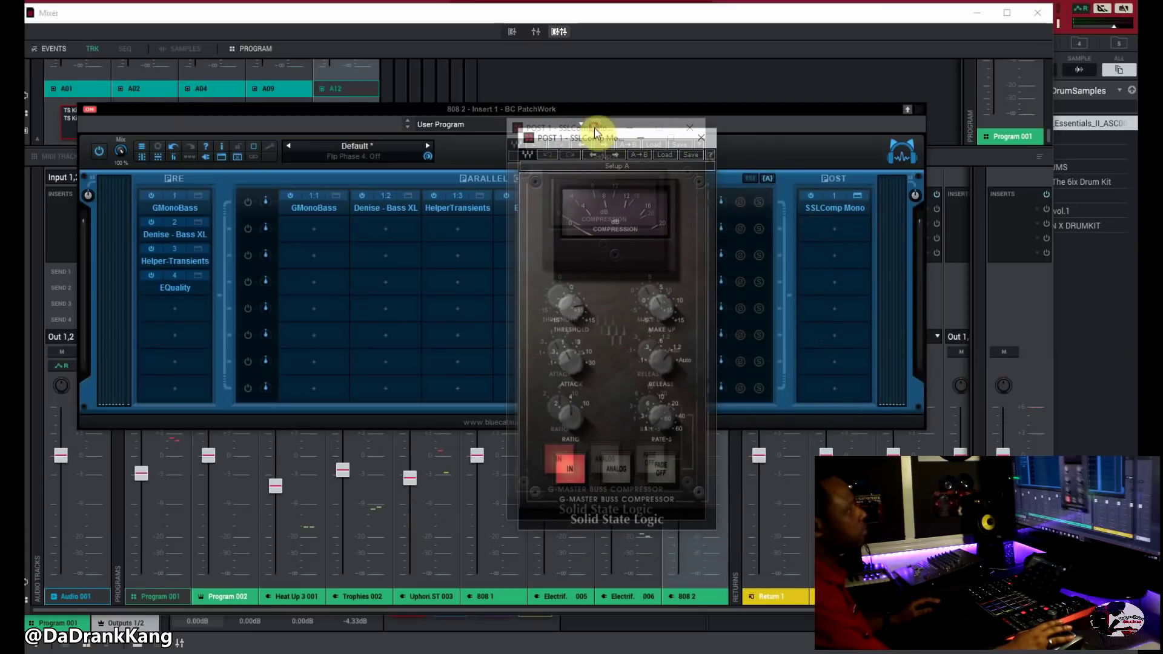
left_click(688, 130)
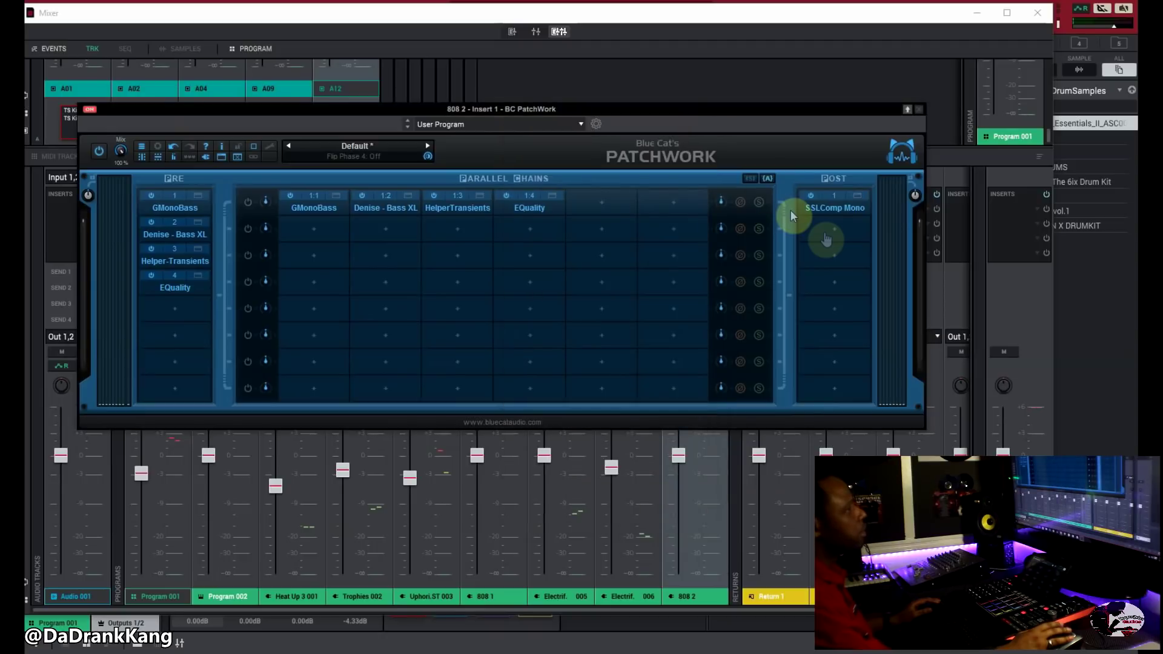
right_click(826, 240)
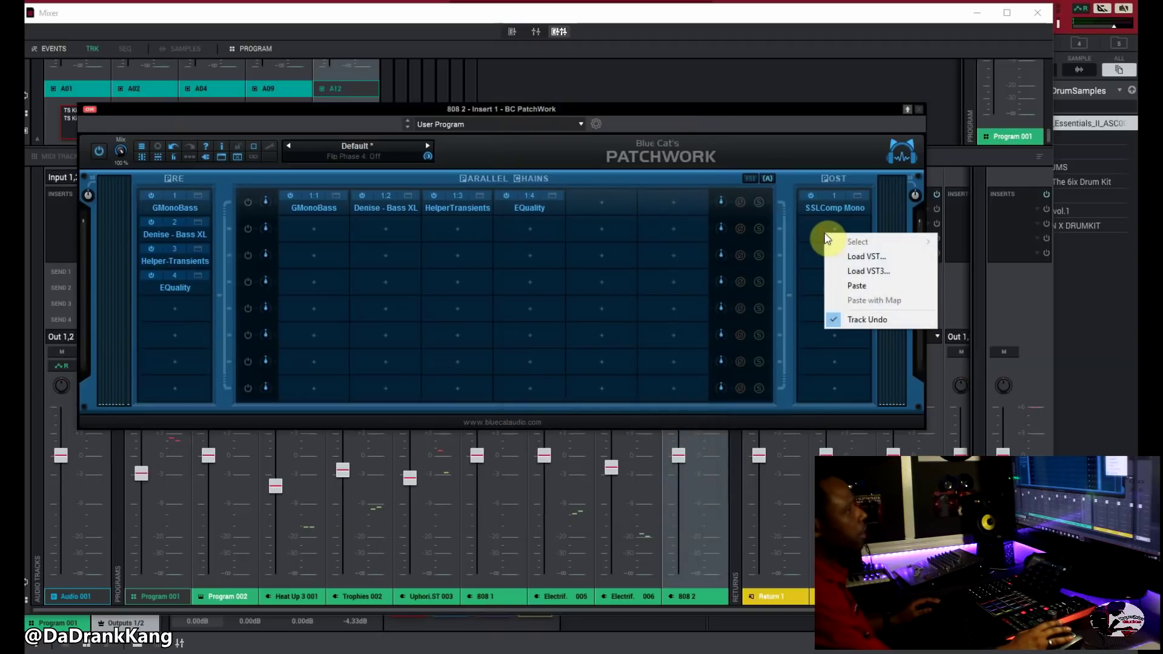
left_click(859, 256)
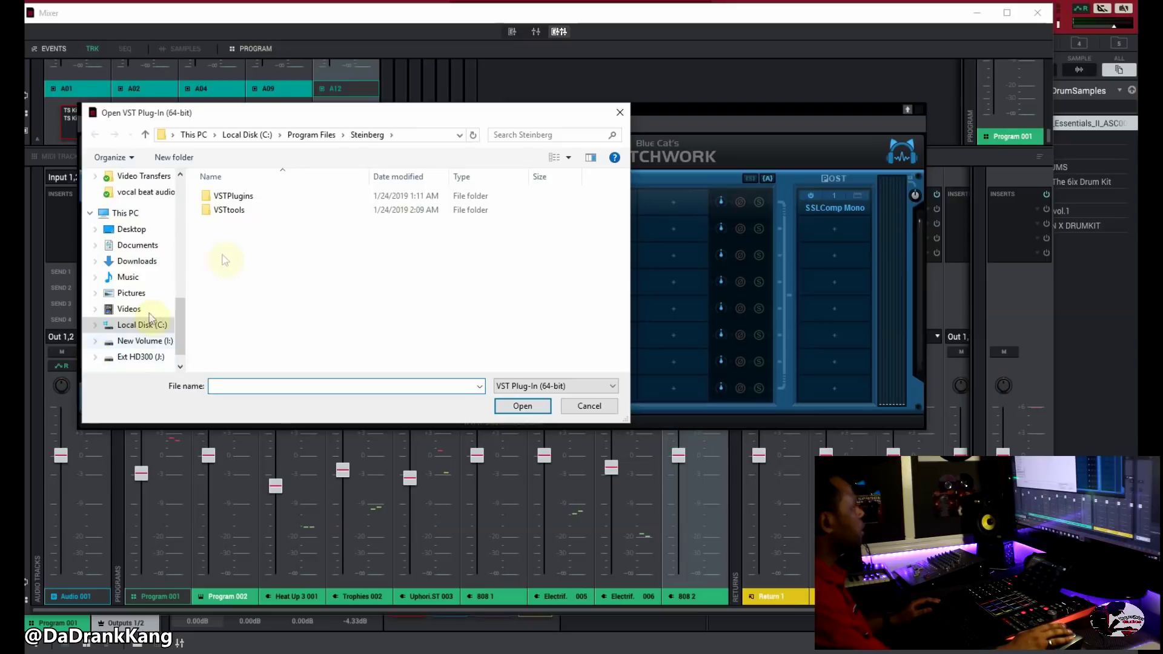
Load CLA-2A Mono from Program Files > VSTPlugins > WaveShell1-VST 10.0 into the second post slot
left_click(143, 135)
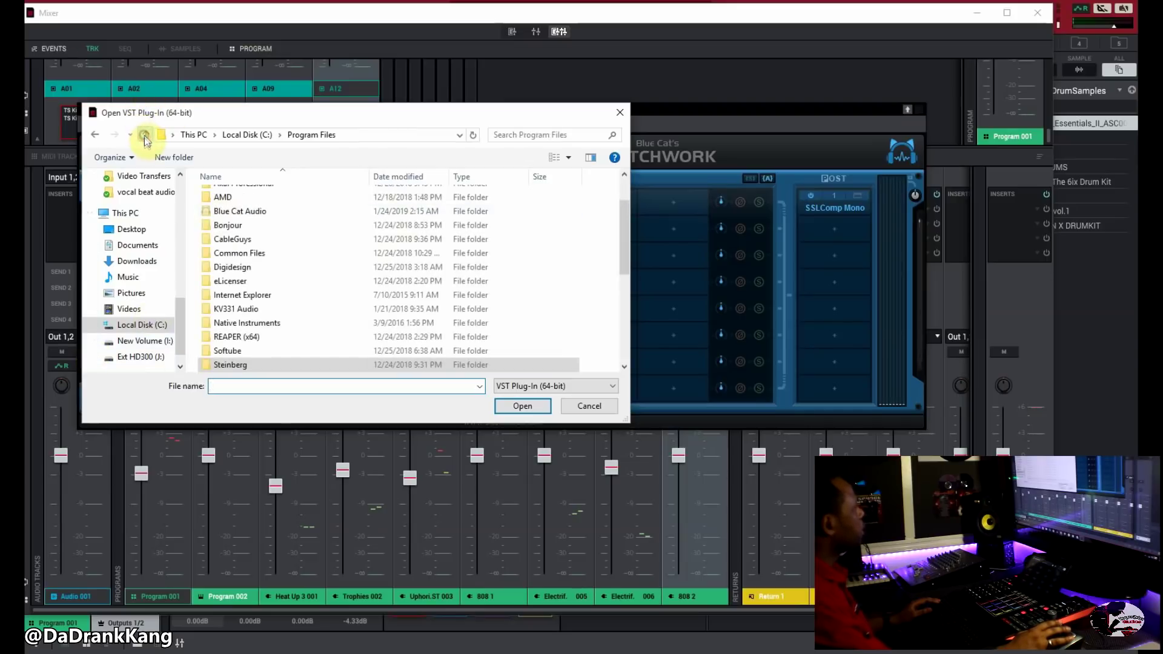
scroll(230, 266, "down", 3)
double_click(234, 280)
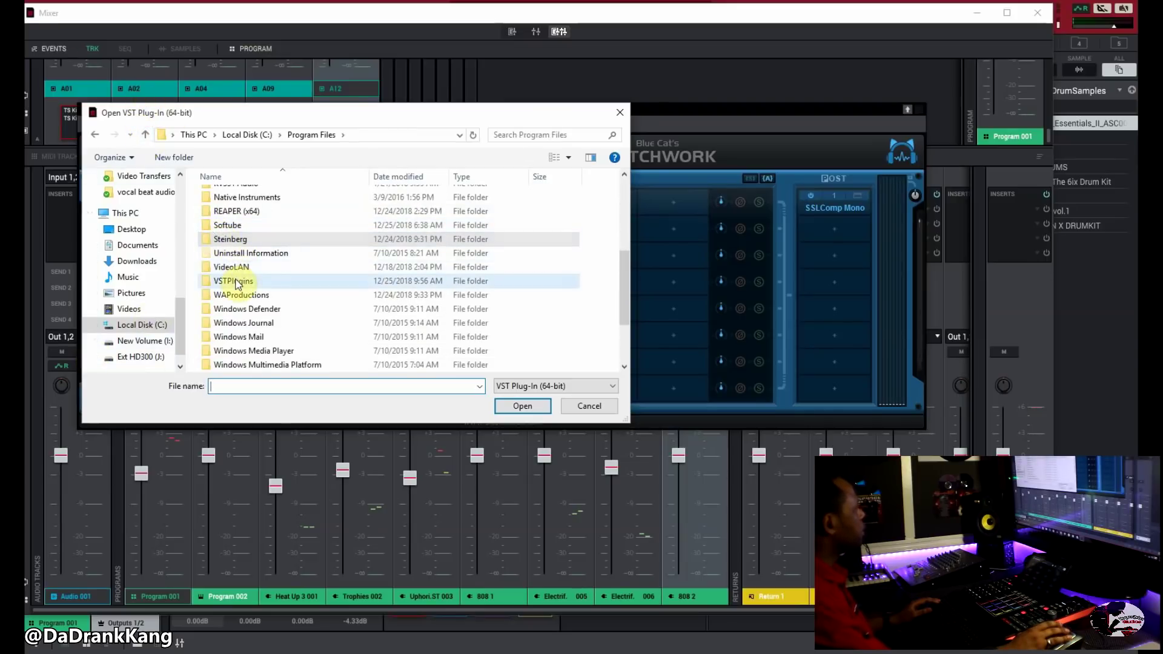
double_click(259, 227)
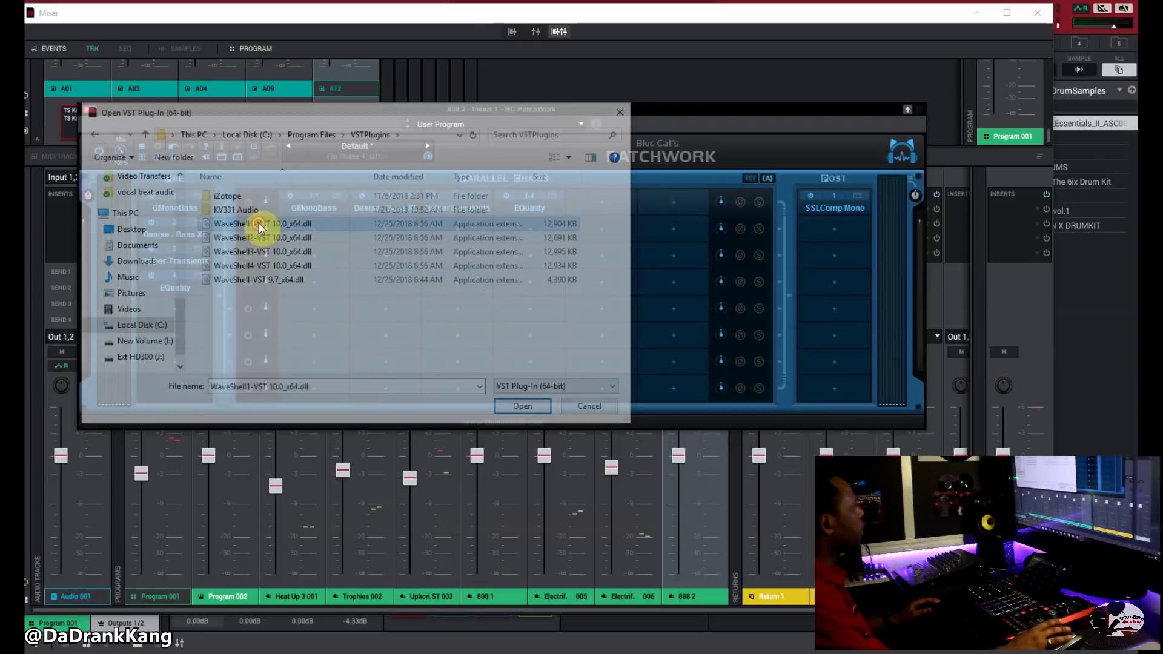
left_click(507, 274)
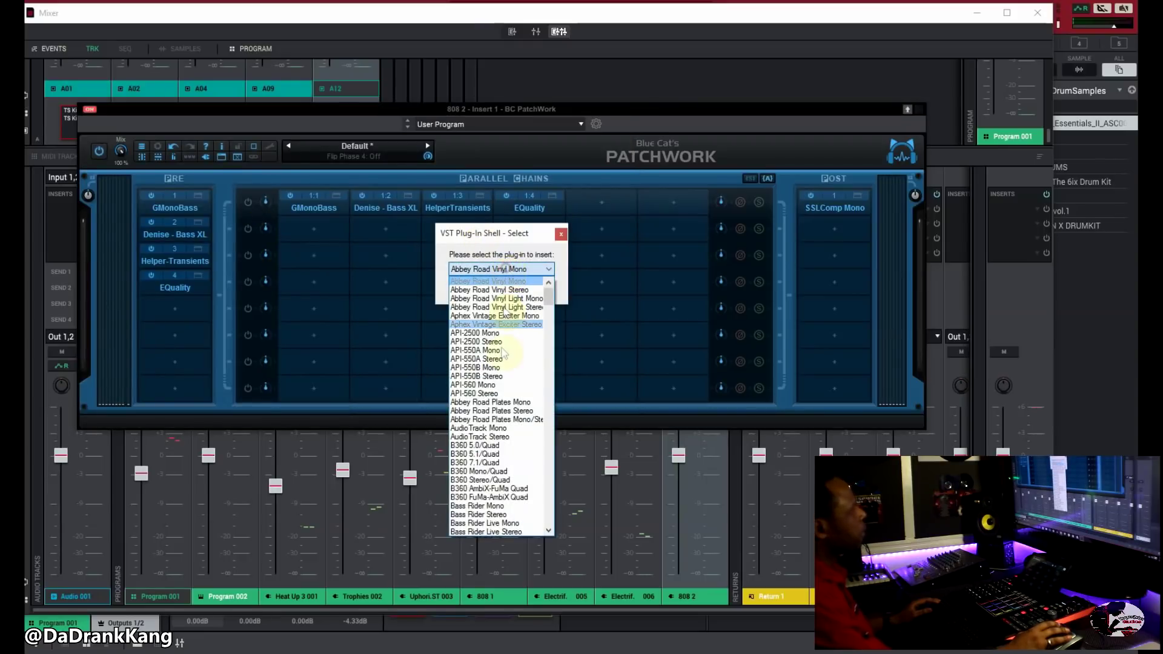
scroll(484, 382, "down", 3)
scroll(485, 381, "down", 15)
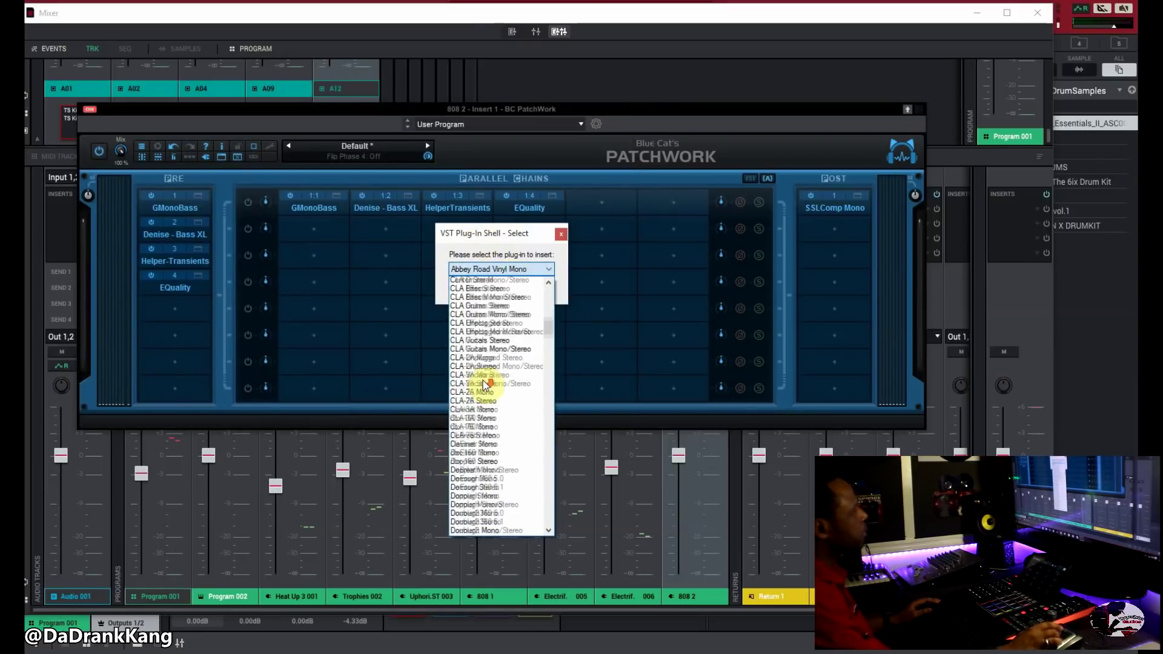
scroll(485, 378, "up", 3)
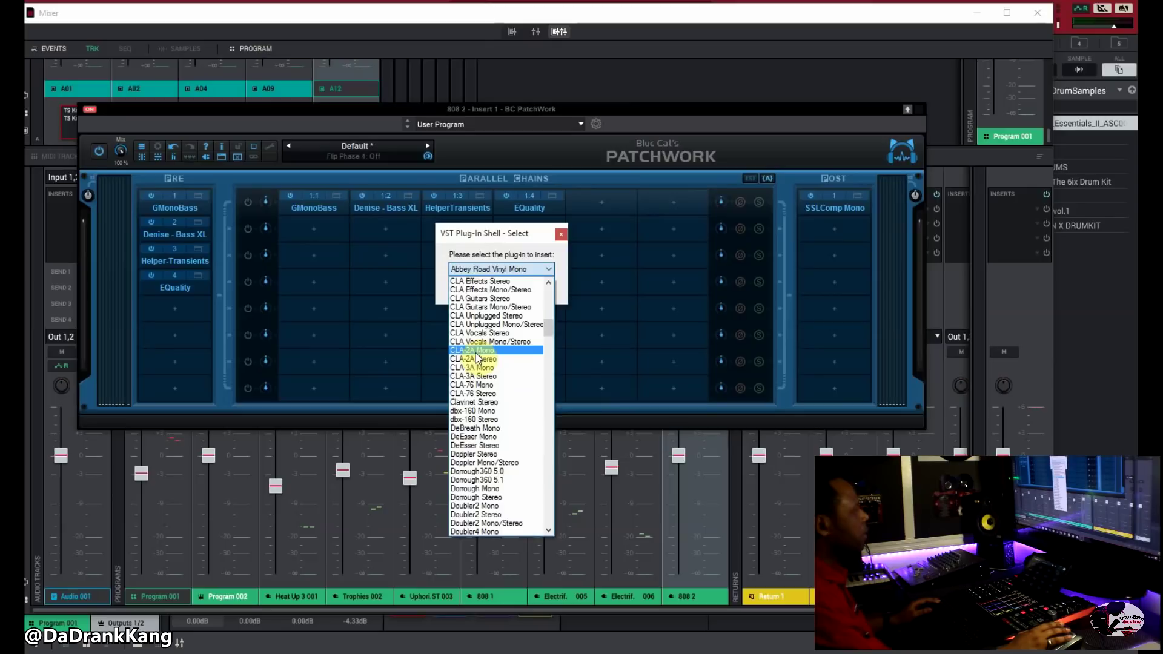
left_click(477, 351)
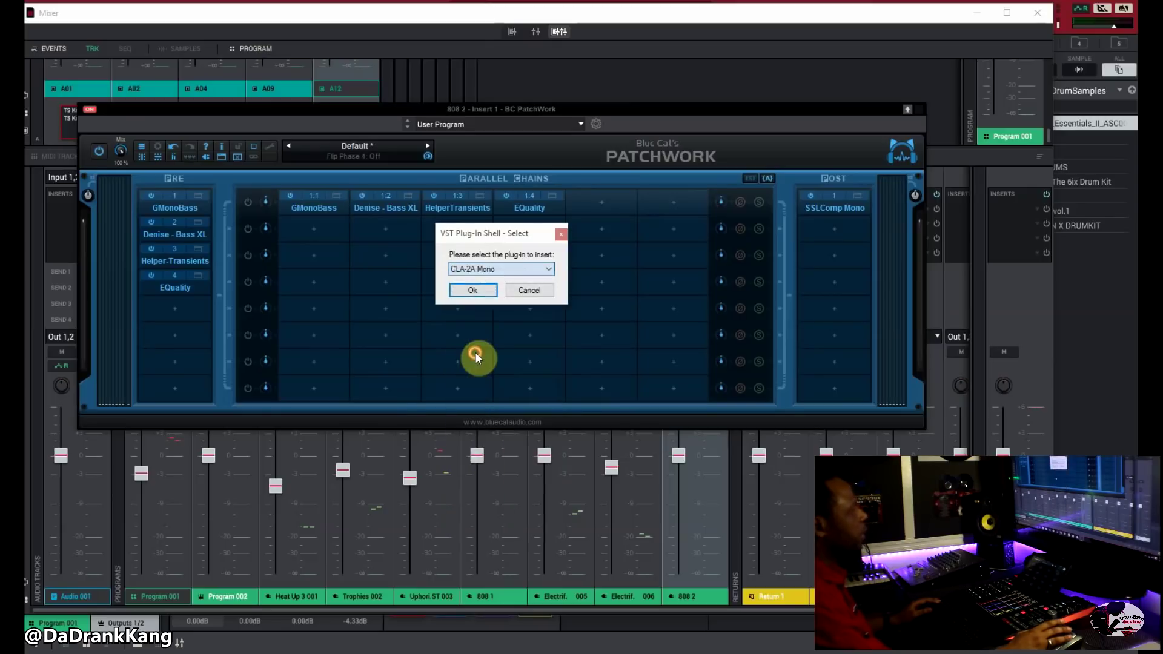
left_click(478, 291)
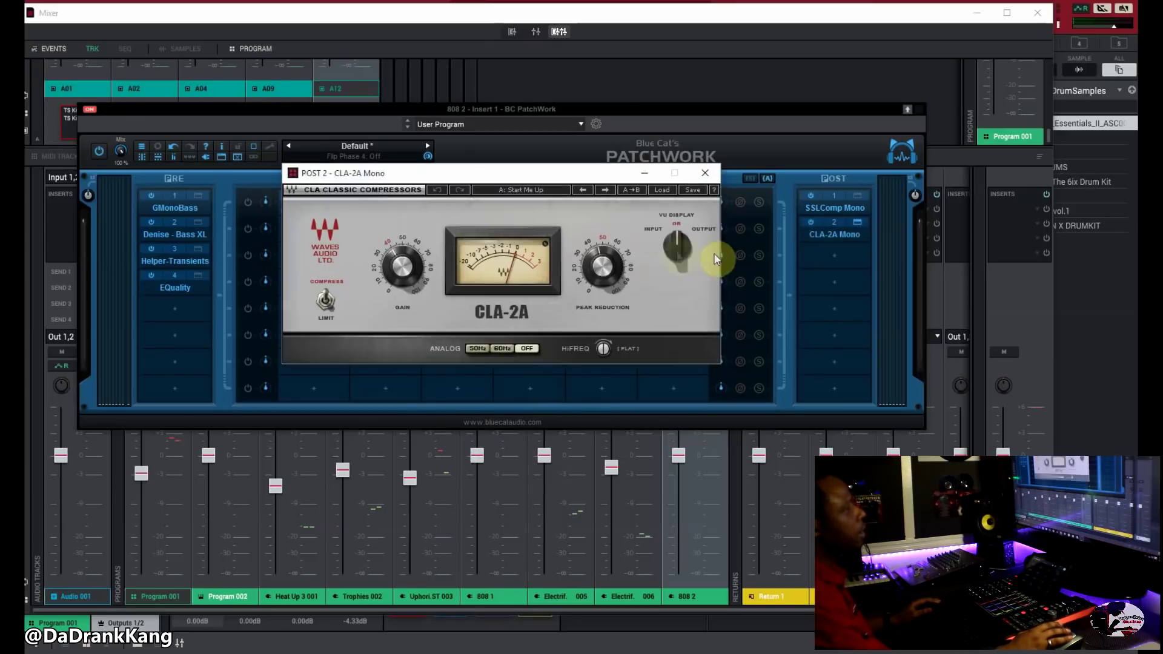
Rearrange and close the SSLComp Mono and CLA-2A Mono editors, leaving PatchWork in view
left_click_drag(598, 173, 668, 233)
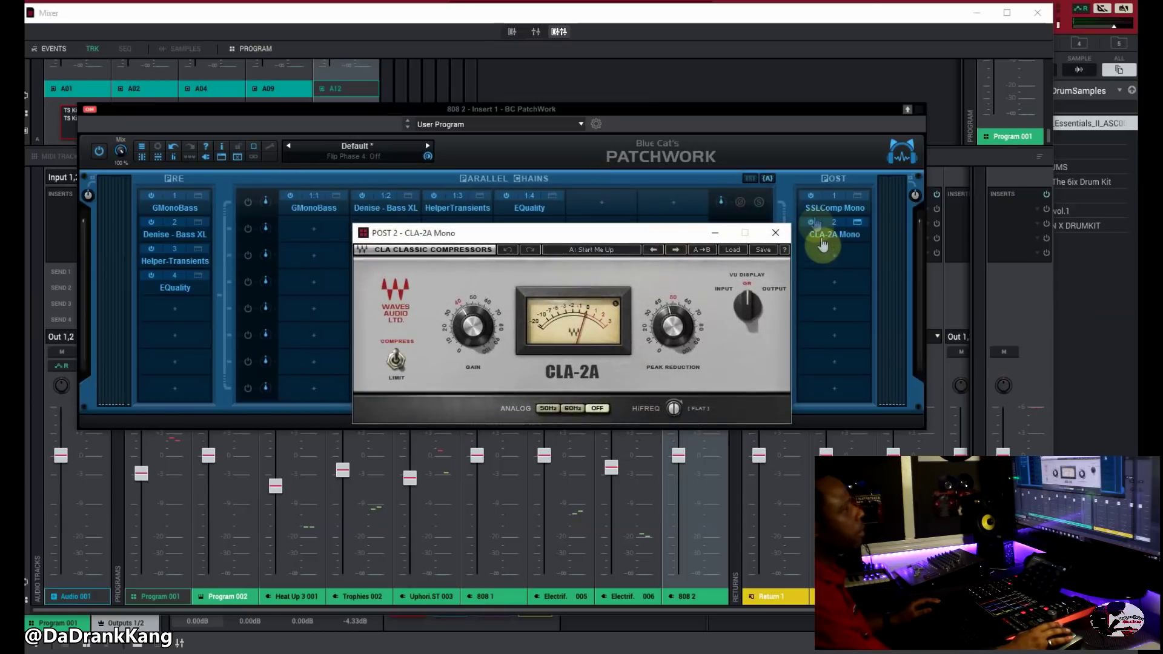
left_click(862, 200)
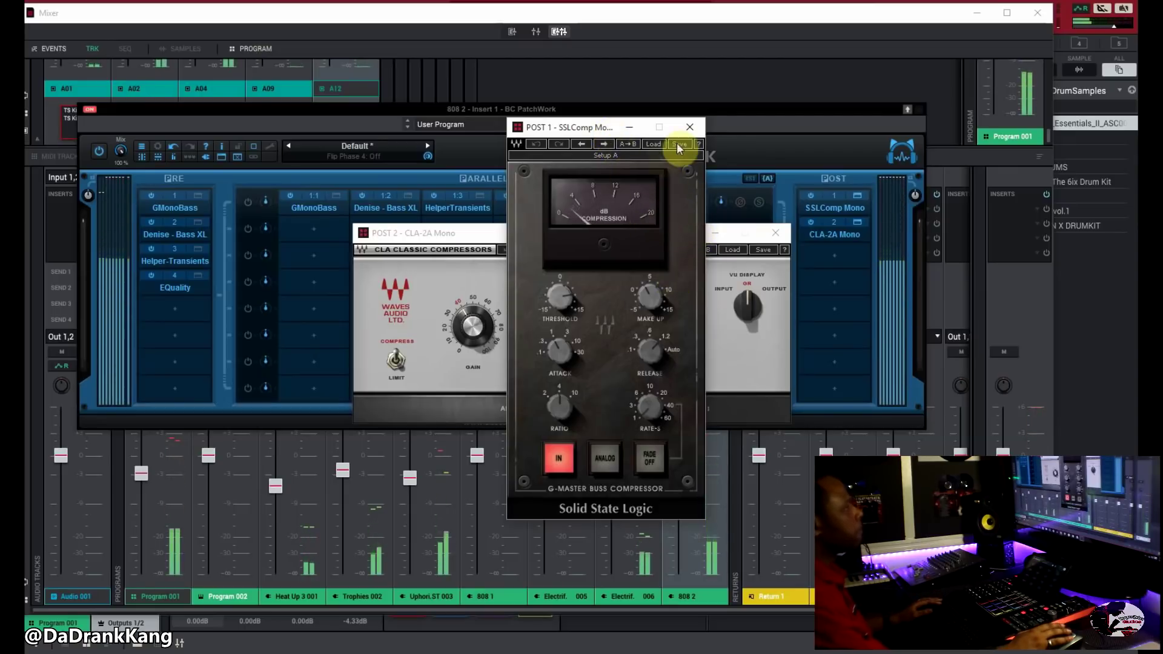
left_click_drag(604, 129, 394, 130)
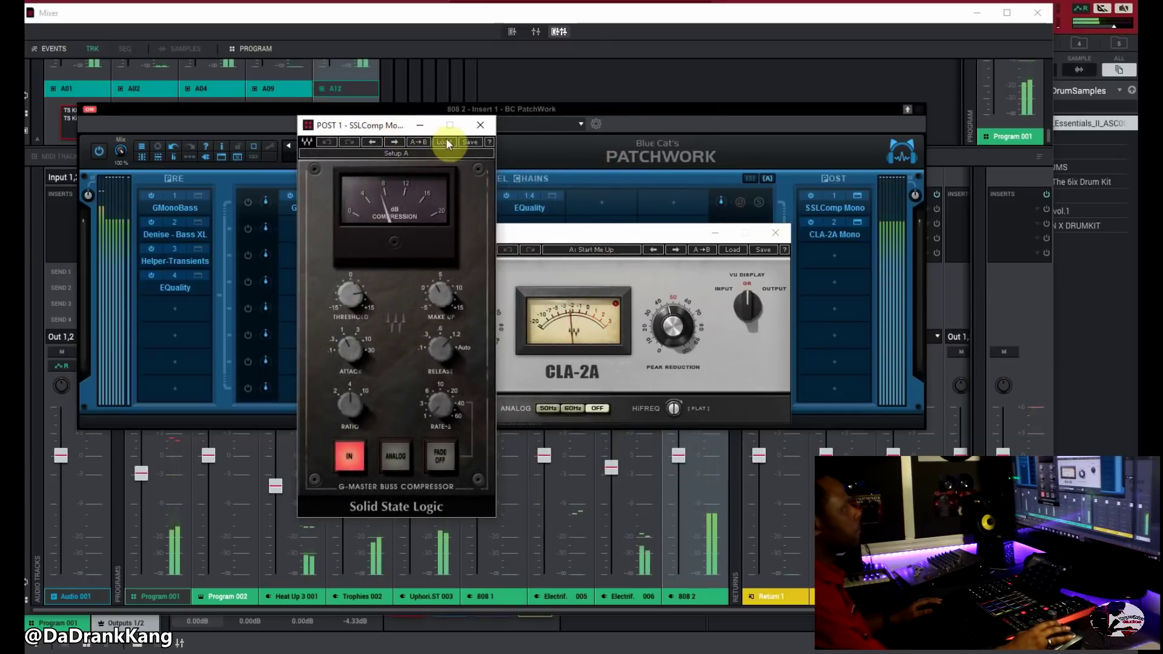
left_click(480, 127)
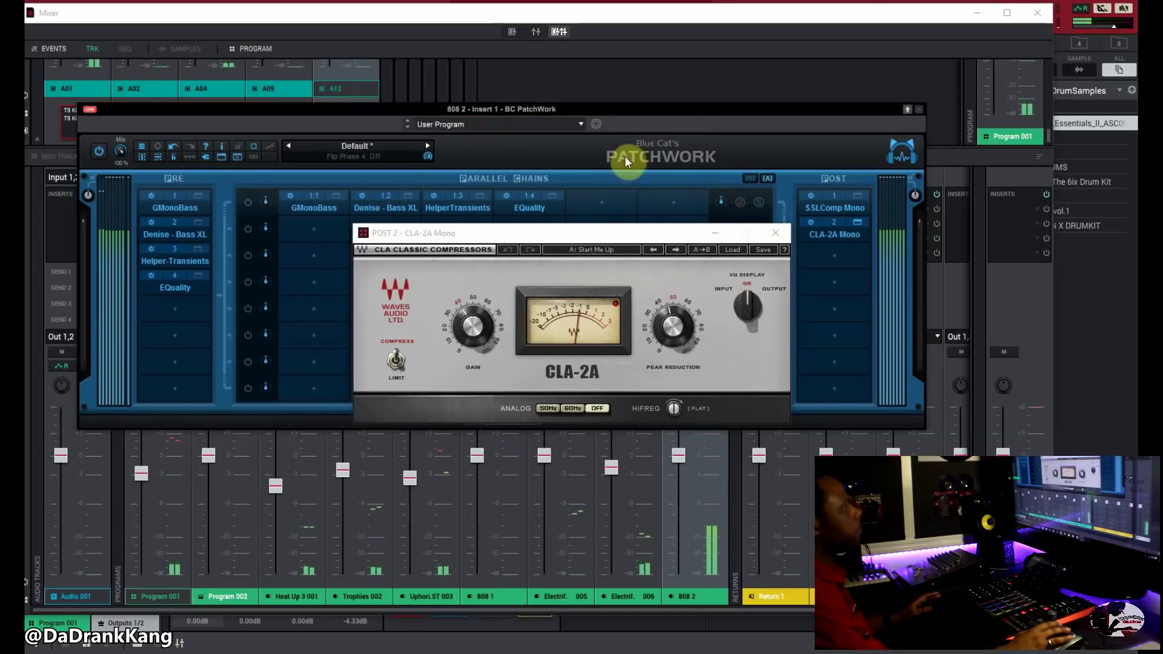
left_click(775, 233)
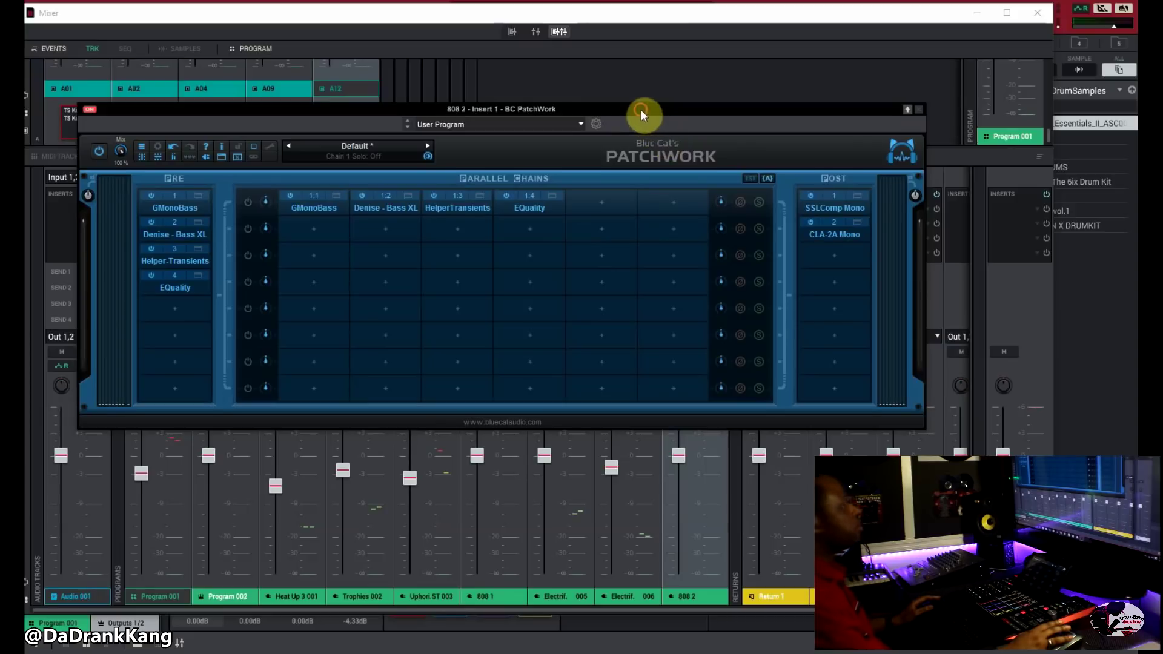
left_click_drag(641, 110, 618, 104)
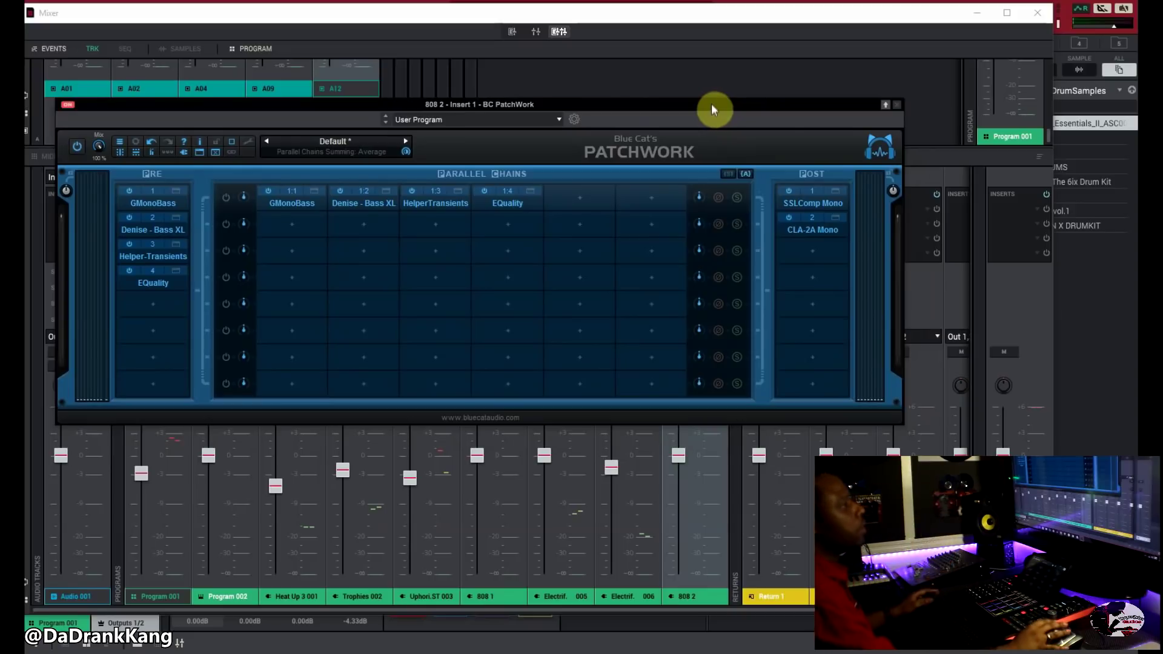
Reposition the PatchWork window on the 808 2 track higher and further left over the mixer
left_click_drag(699, 104, 682, 72)
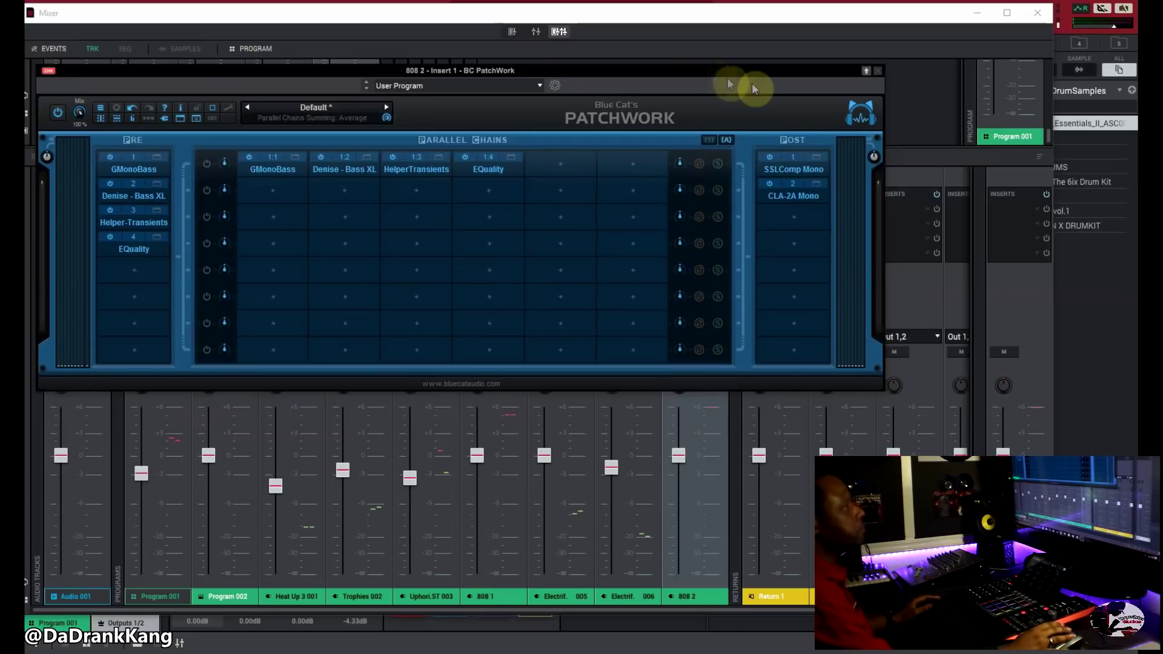